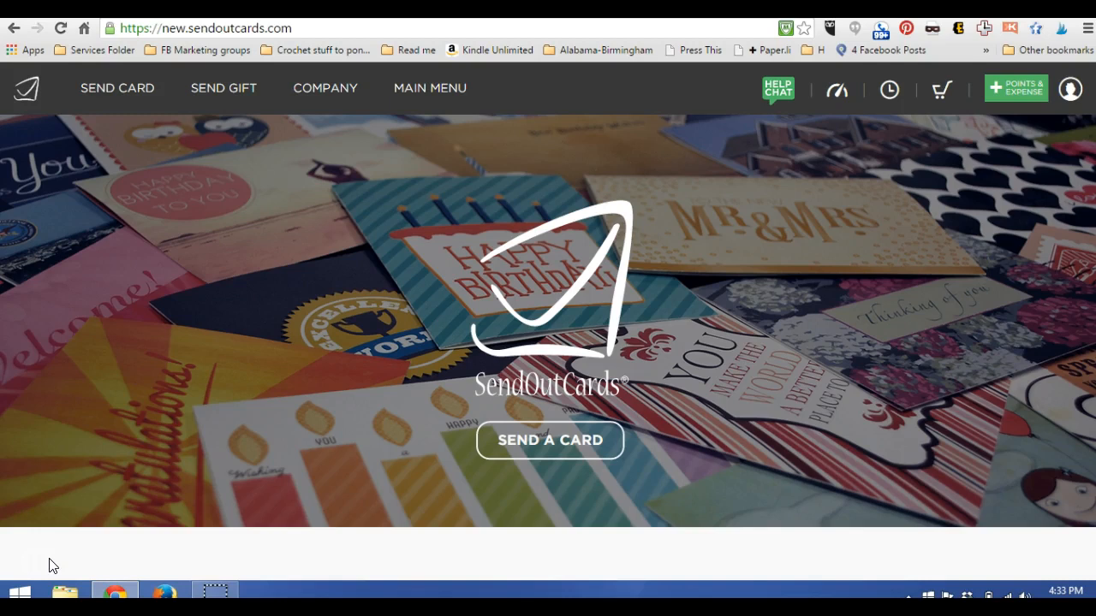
Open the Campaign Manager from the SendOutCards home page
left_click(26, 90)
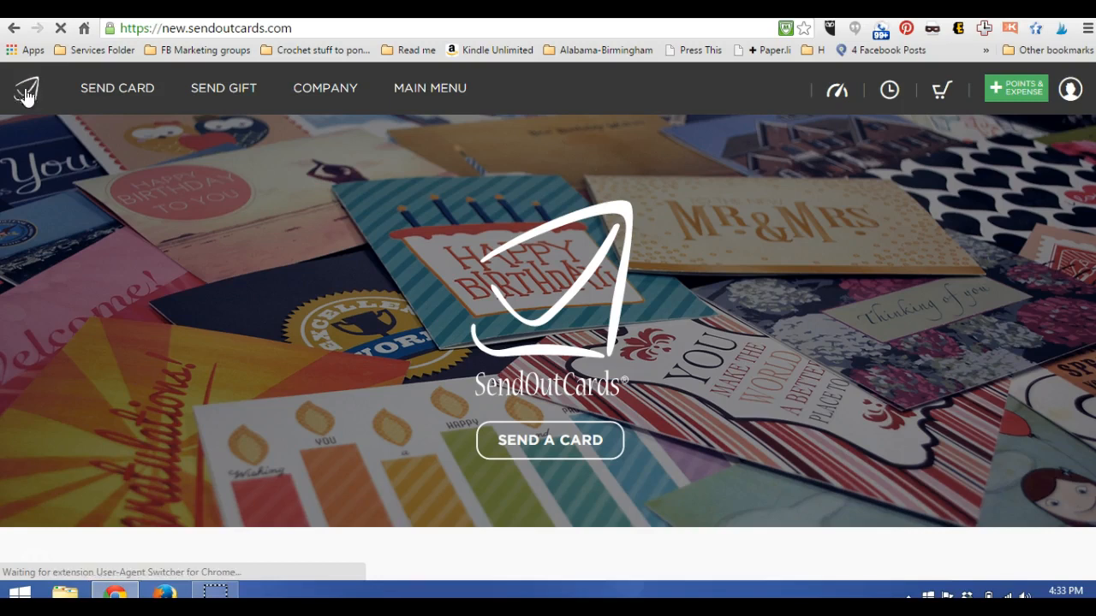
left_click(440, 101)
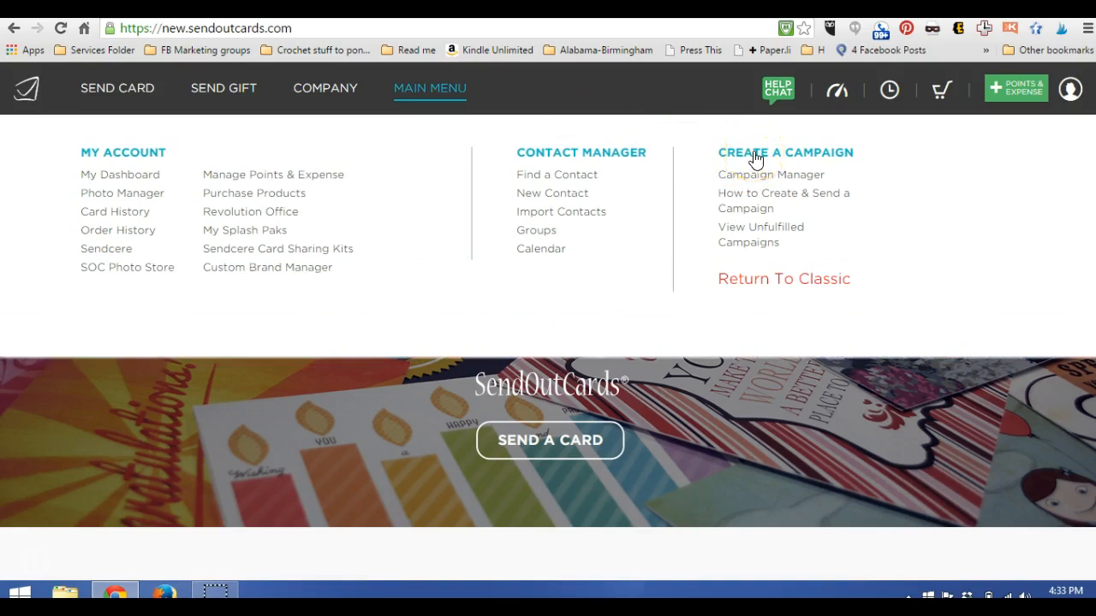
left_click(755, 177)
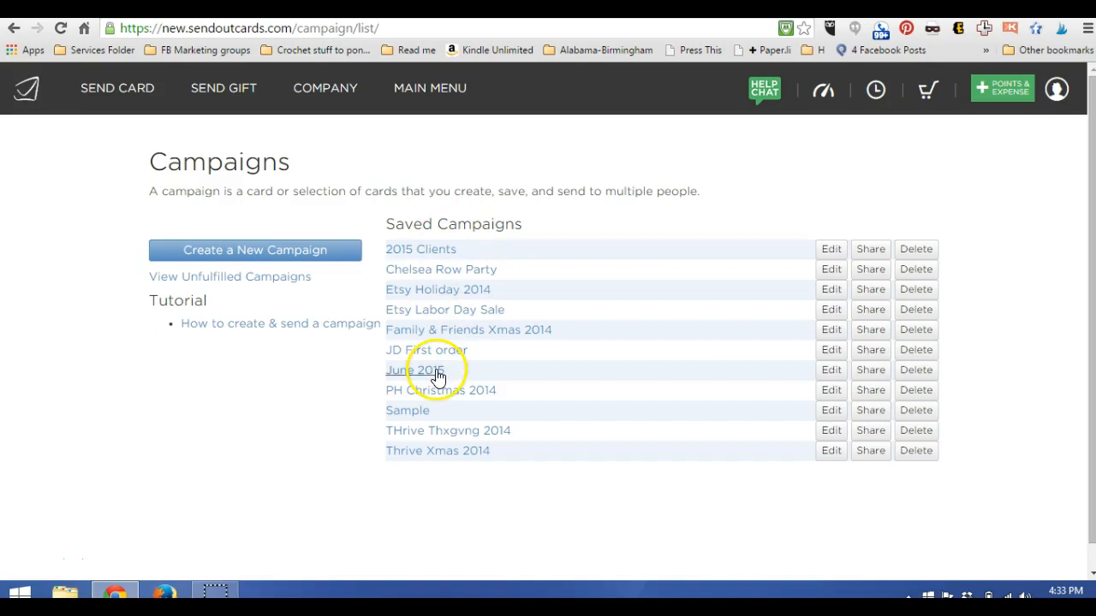
Open the Chelsea Row Party campaign and view its Thank you card in the card editor
left_click(475, 273)
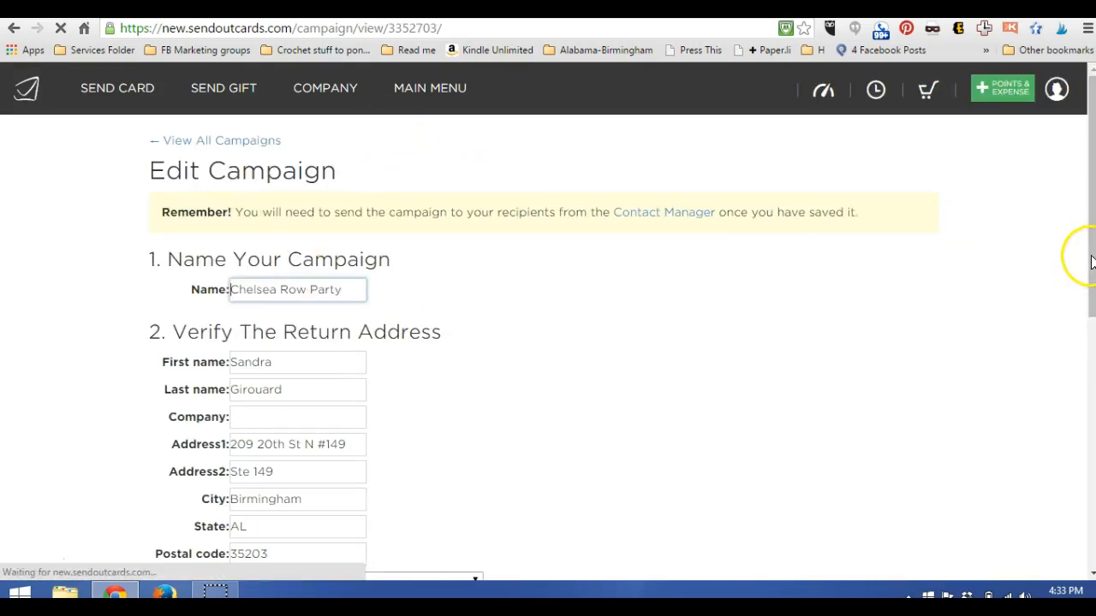
left_click_drag(1092, 261, 1086, 403)
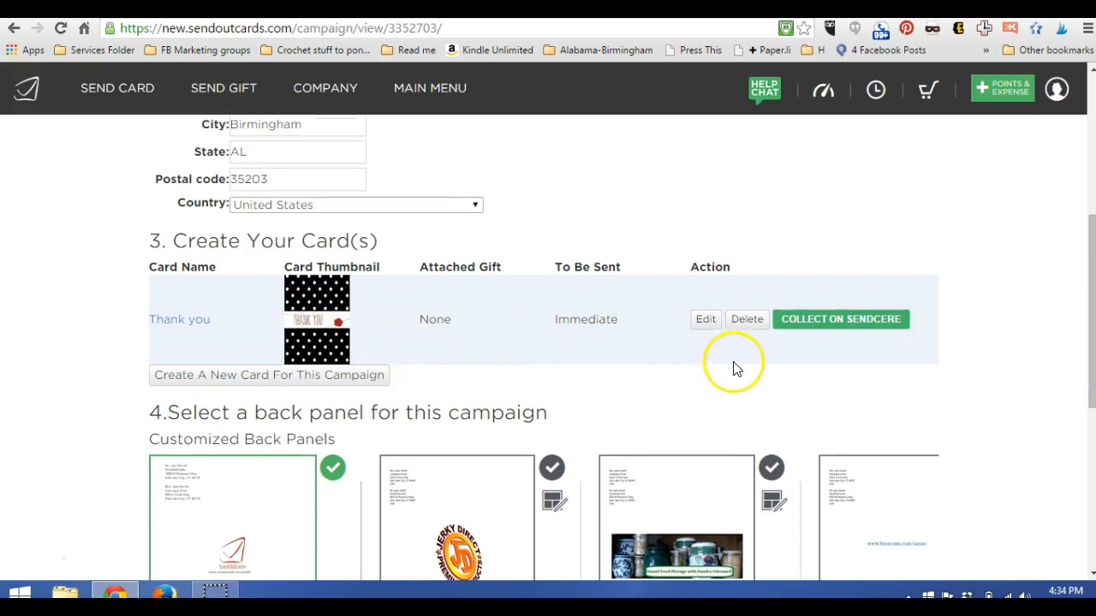
left_click(707, 320)
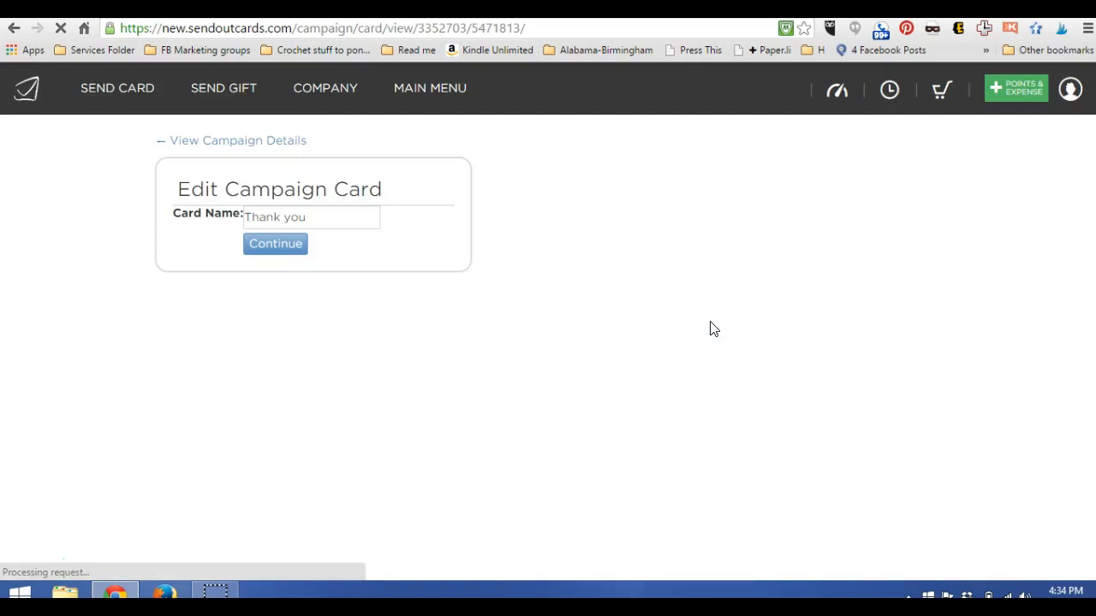
left_click(281, 251)
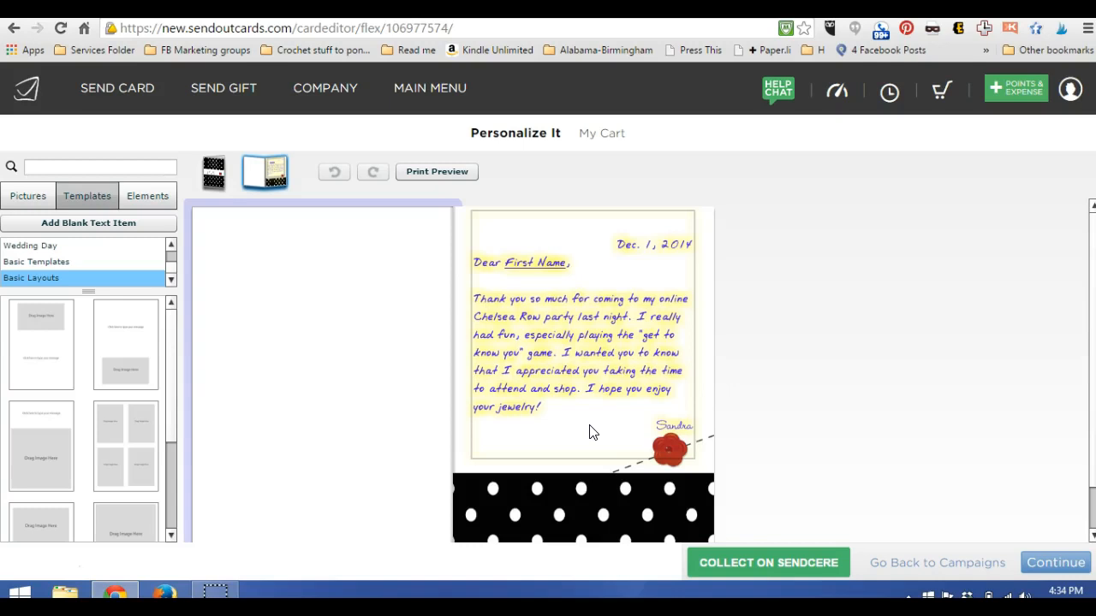
Leave the card editor and return to the list of saved campaigns
left_click(429, 88)
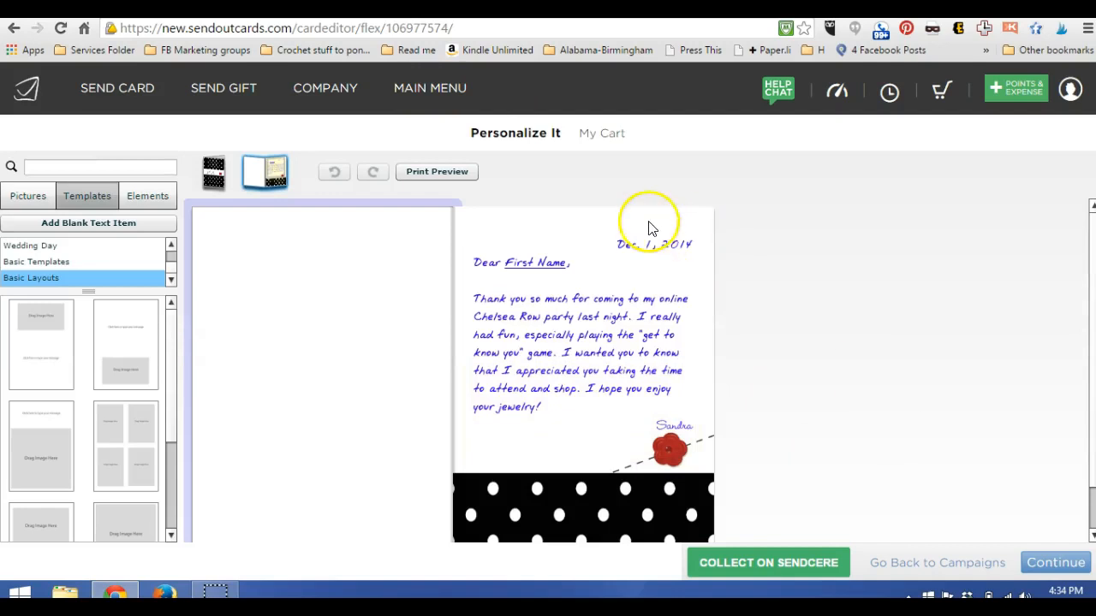
mouse_move(412, 90)
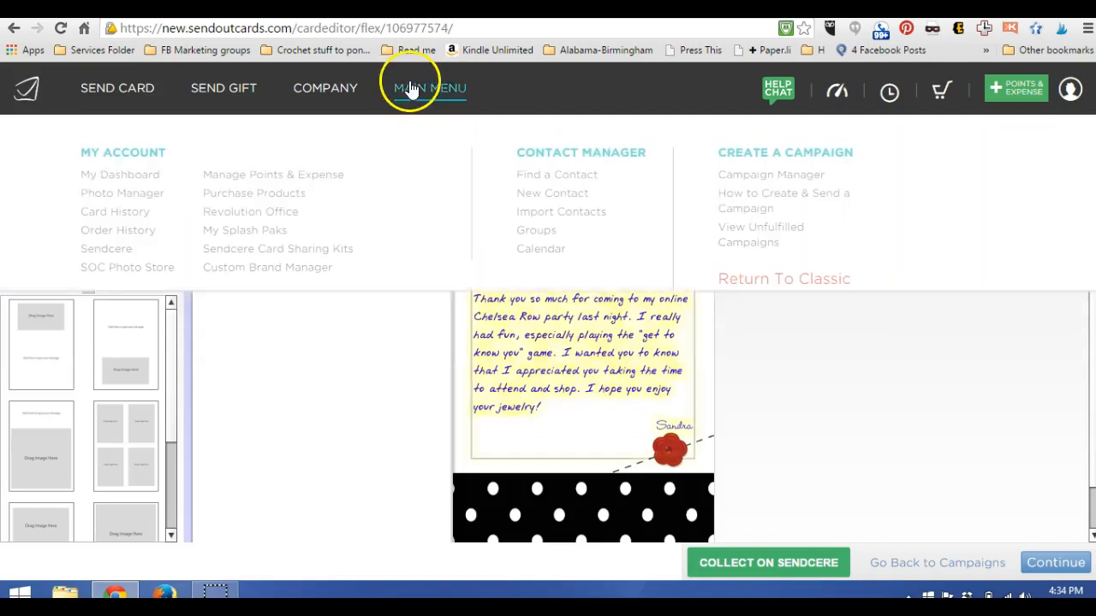
left_click(734, 174)
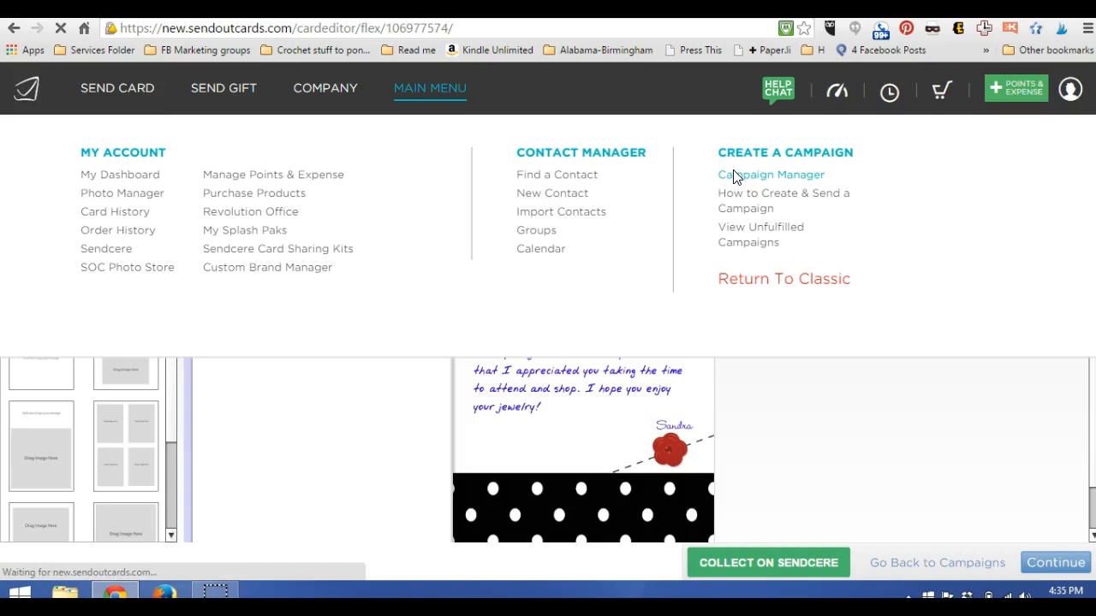
left_click(734, 175)
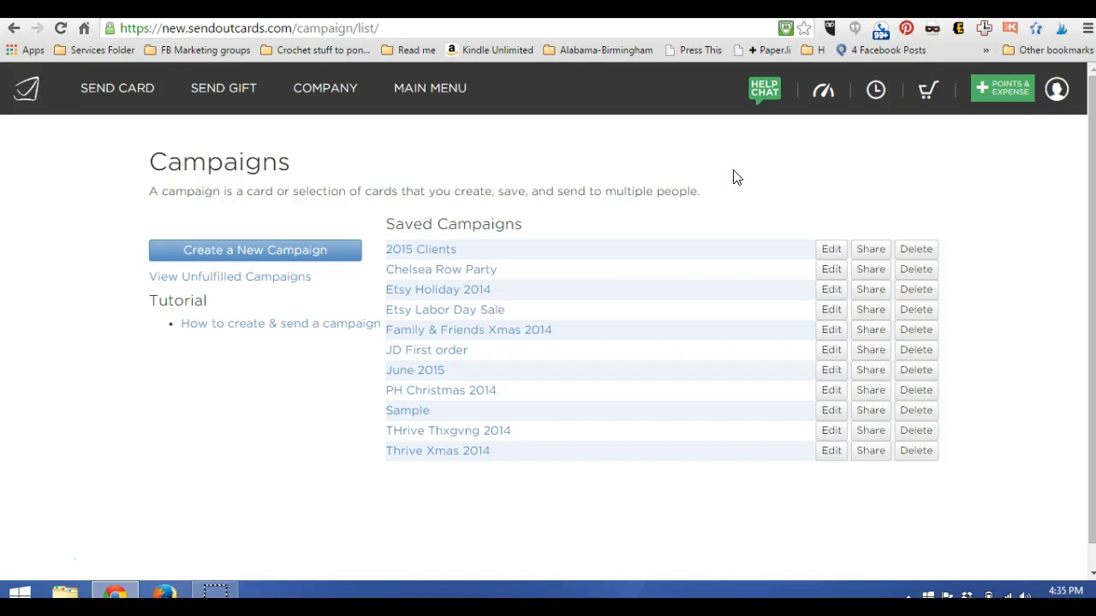
Create a new campaign and name it "Thank you for Purchase - August 15"
left_click(290, 251)
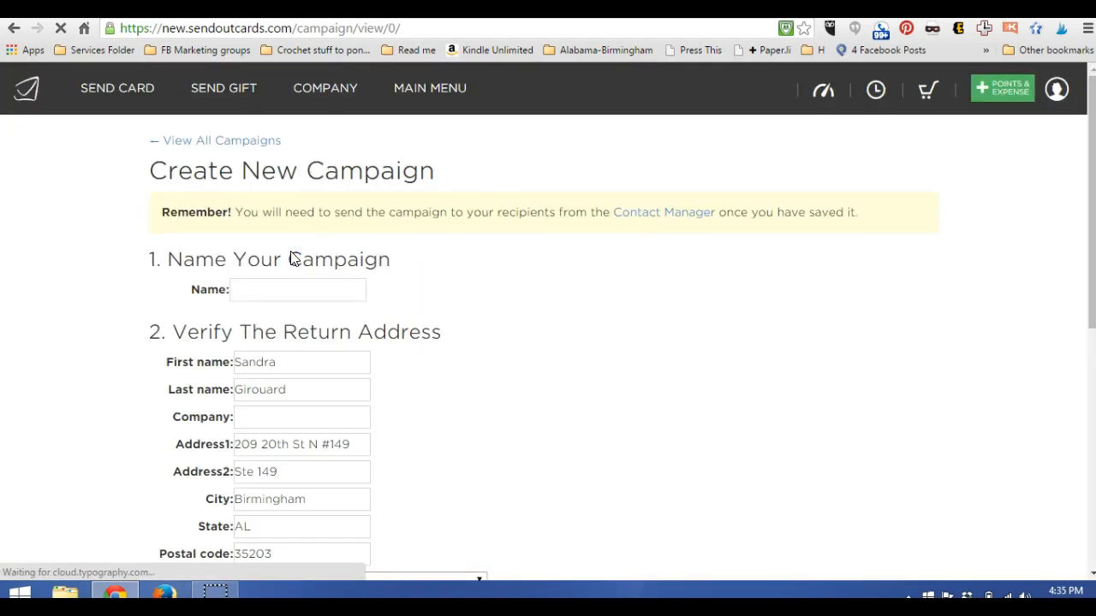
left_click(288, 291)
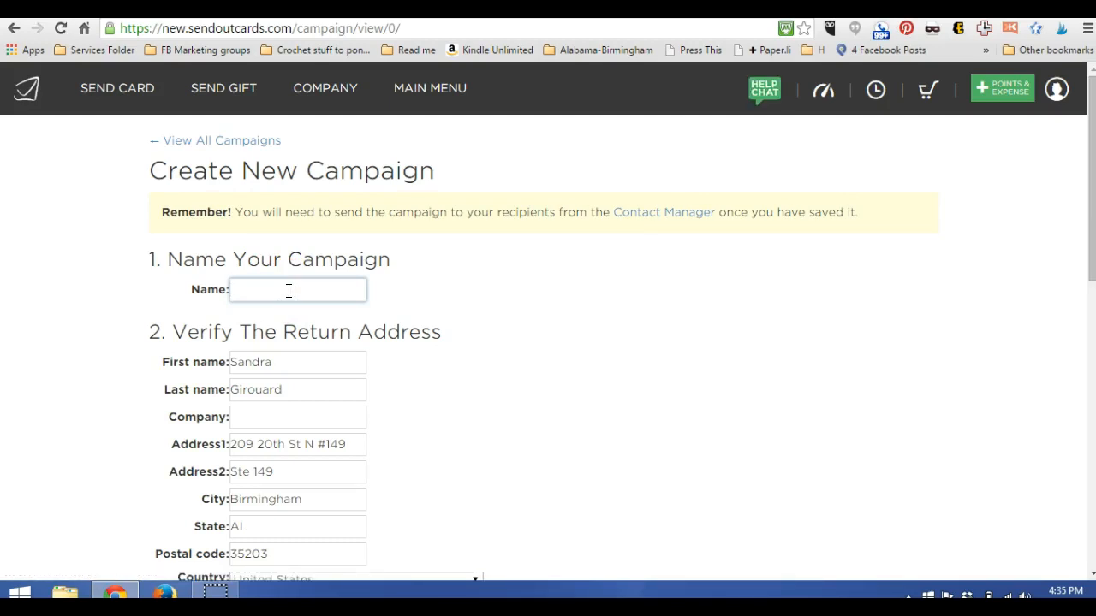
type("Thank you ")
type("for Purchase")
type(" - August ")
type("15")
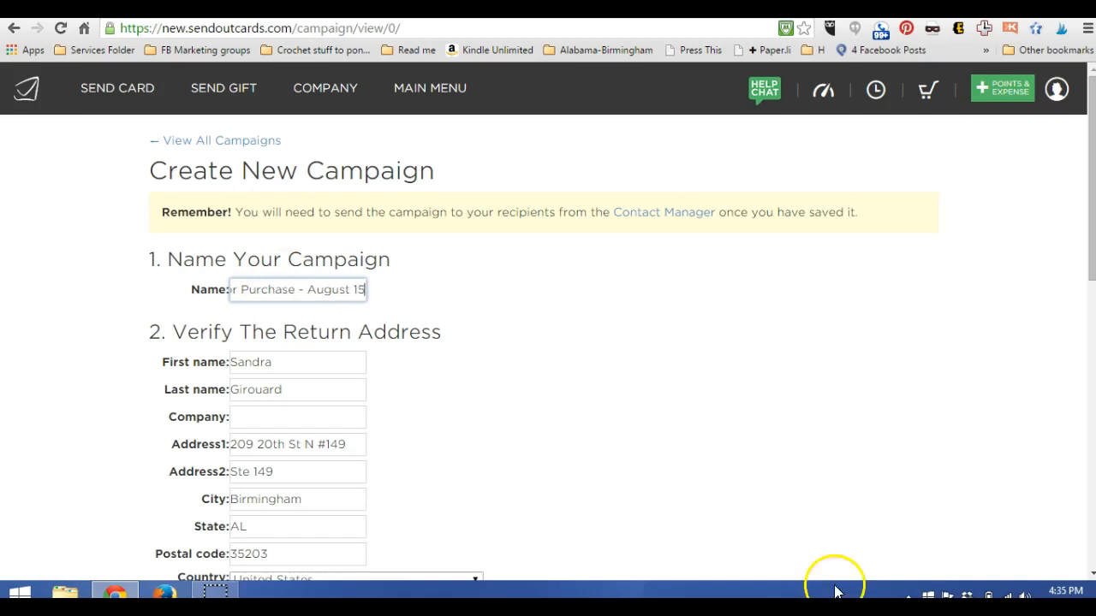
Enter "Smart.ThriveLife.com/foodstorage" as the company in the campaign's return address
left_click_drag(1093, 257, 1087, 306)
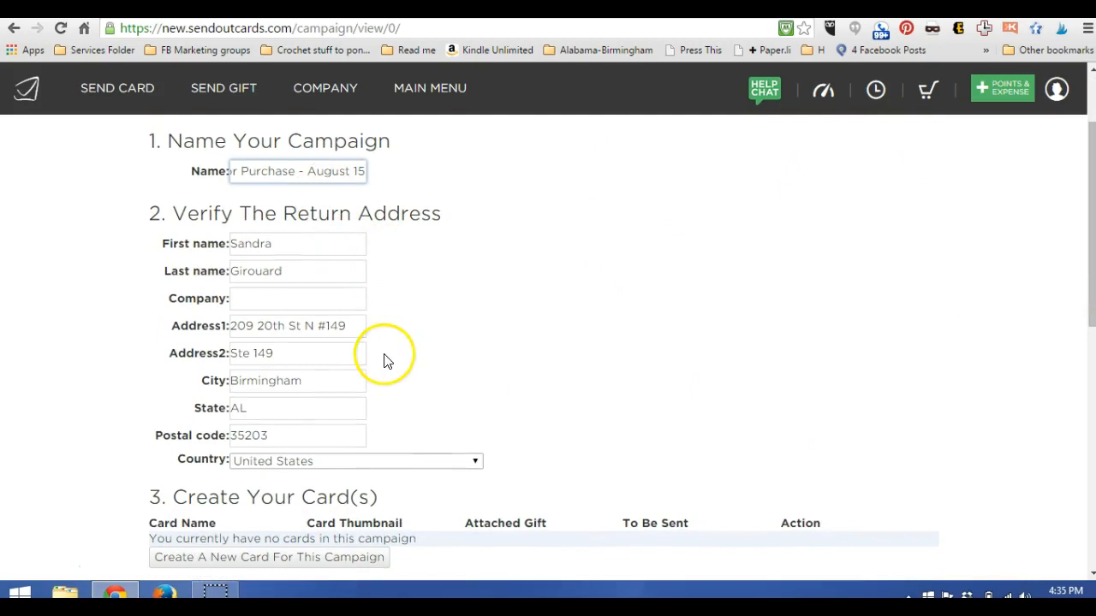
left_click(347, 299)
type("Smart.")
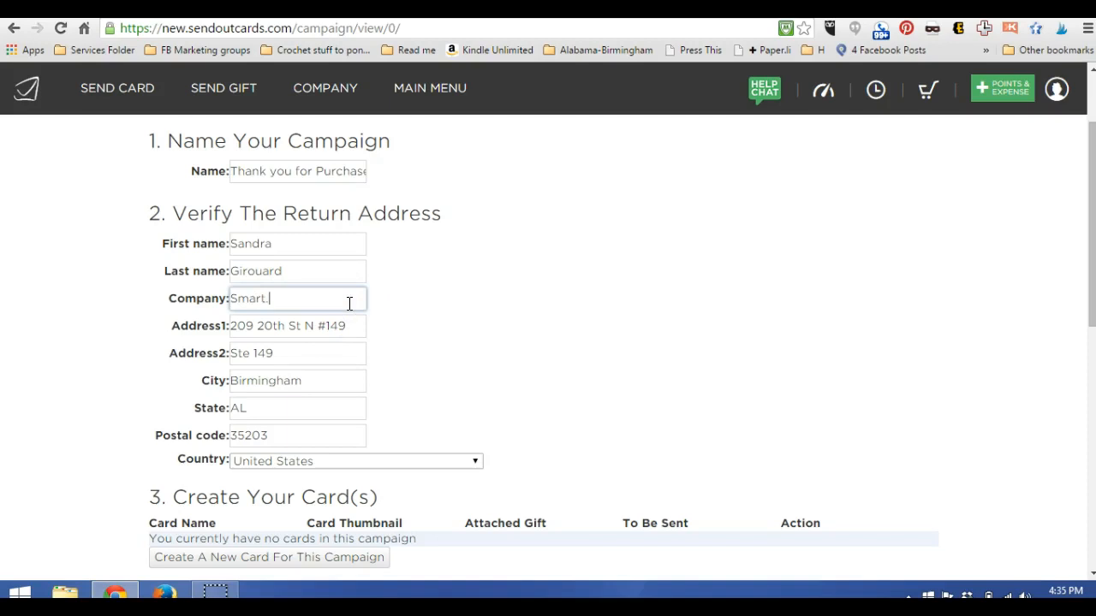
type("ThriveLife.com/F")
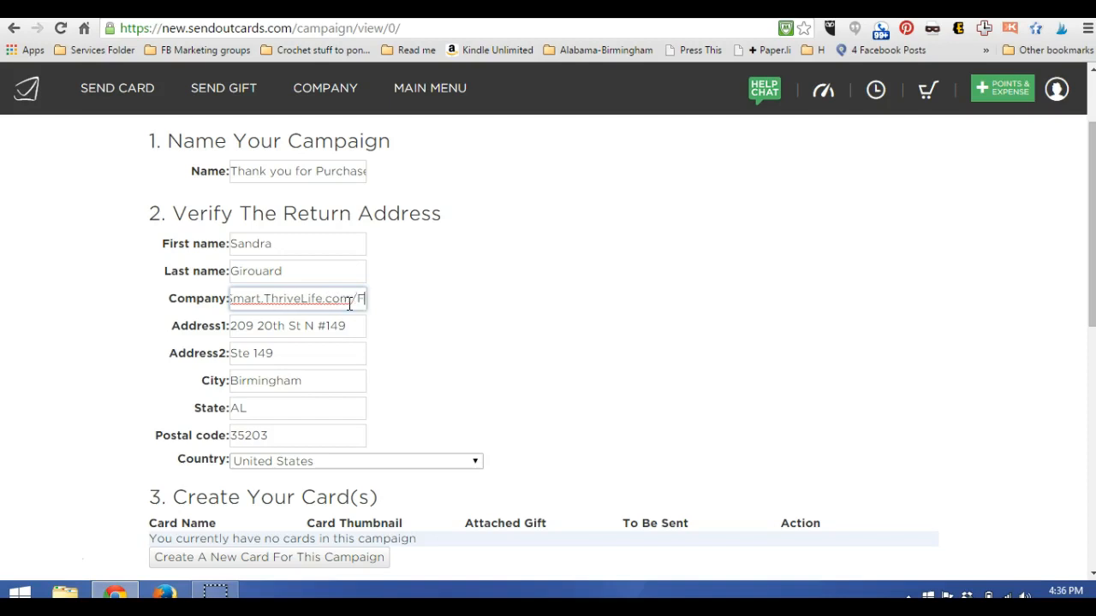
type("oodstorage")
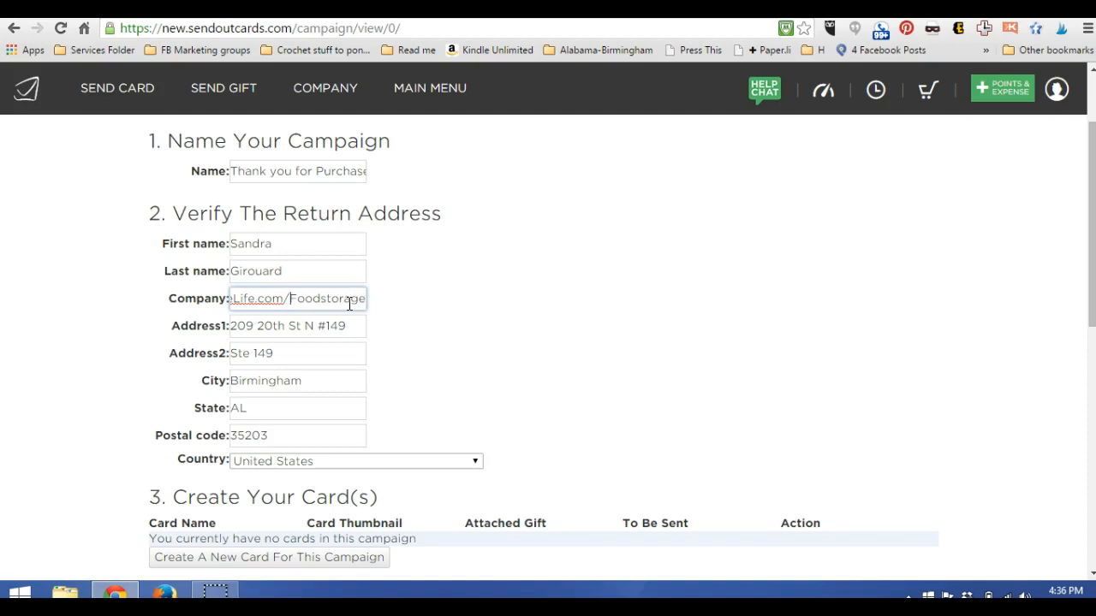
key("shift+Right")
type("f")
key("Home")
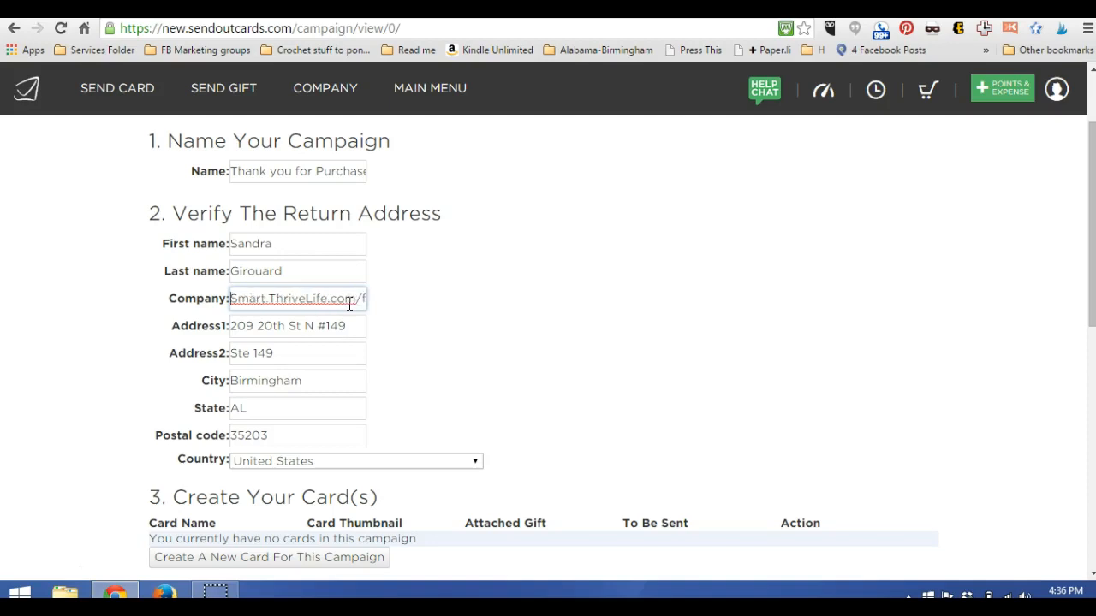
Clear the second address line of the return address and check the remaining address fields
key("Tab")
key("Tab")
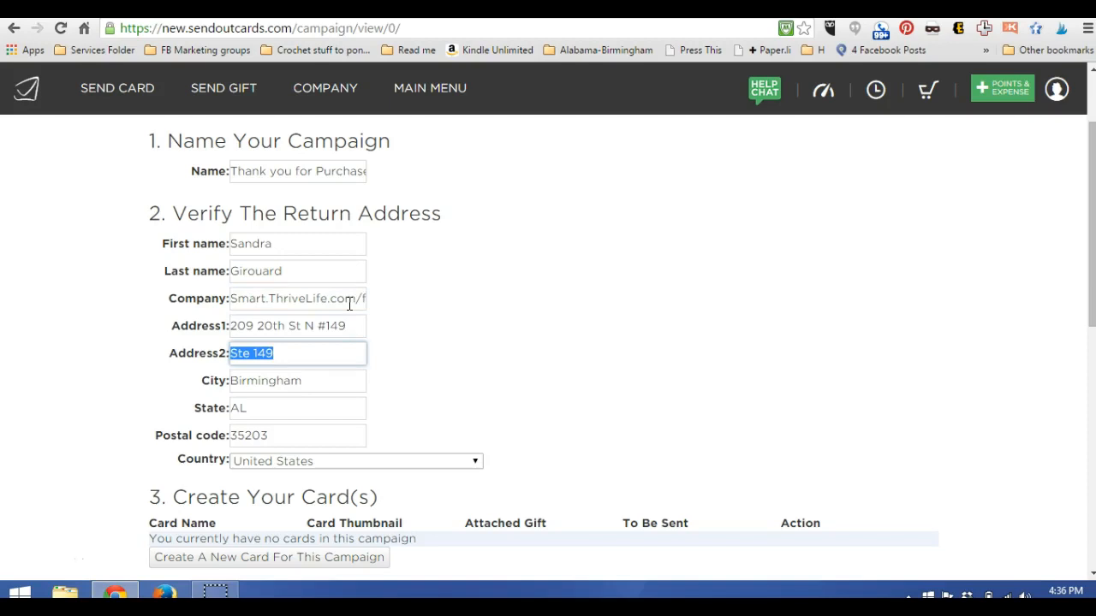
key("BackSpace")
key("Tab")
key("Tab")
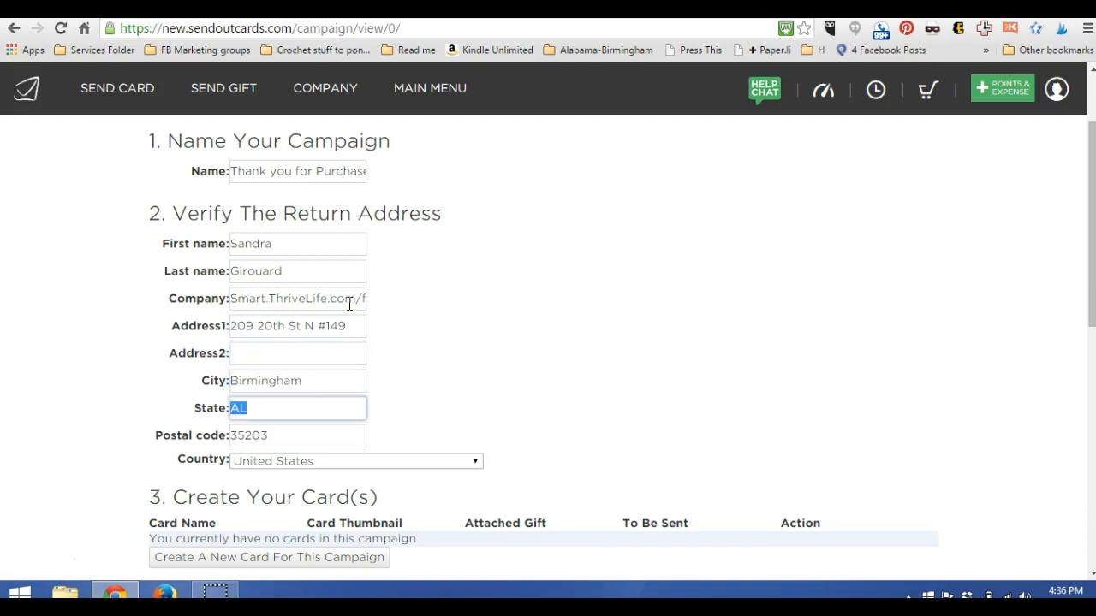
key("Tab")
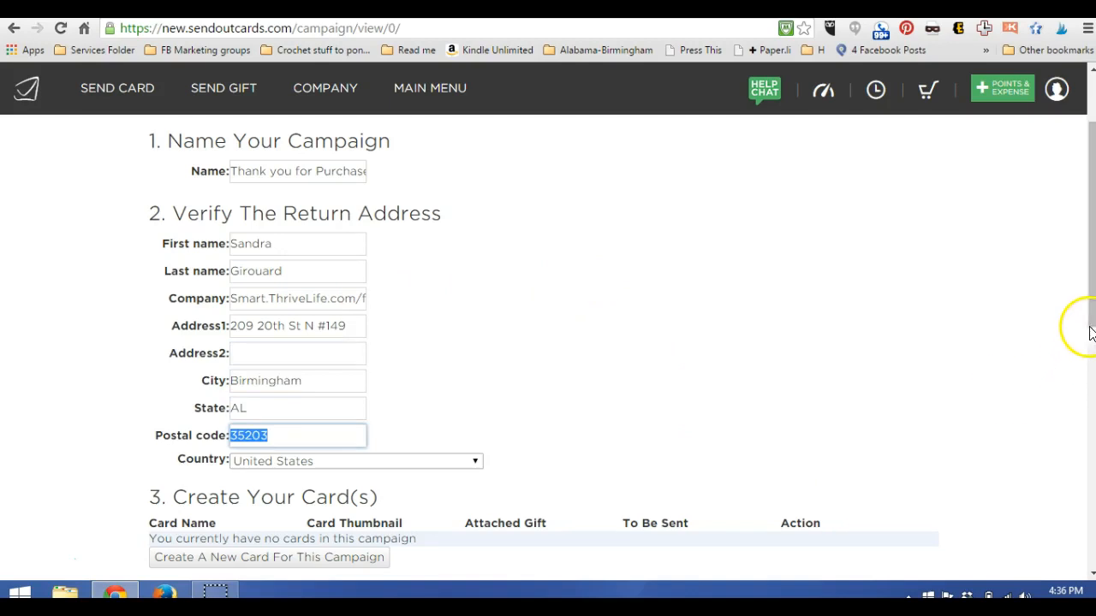
Add a new card to the campaign, keep the name Card 1, and continue to the card catalog
left_click_drag(1090, 327, 1080, 413)
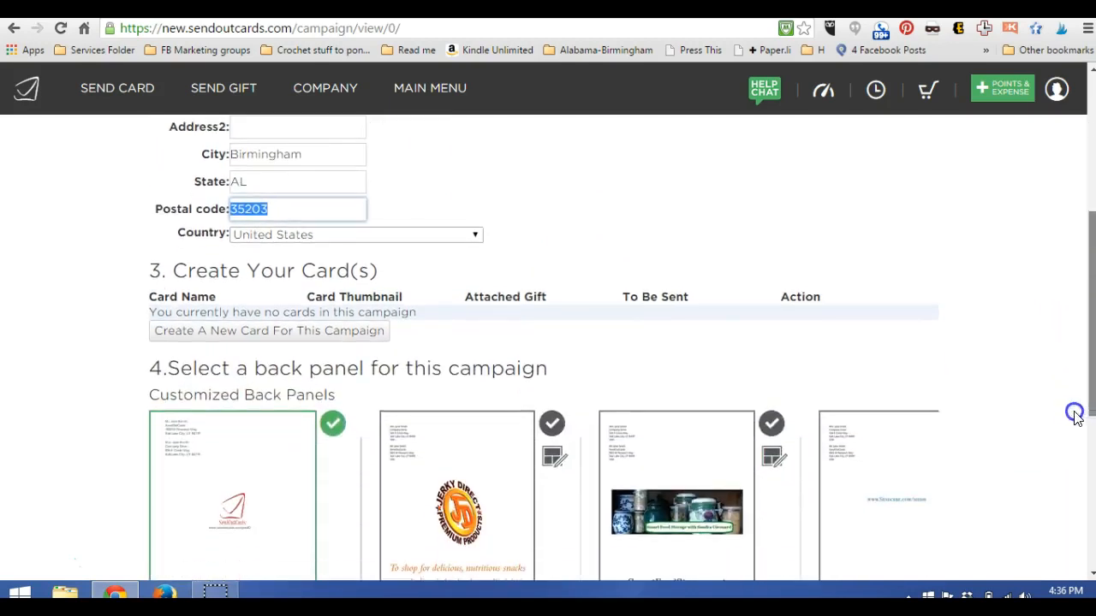
left_click(282, 336)
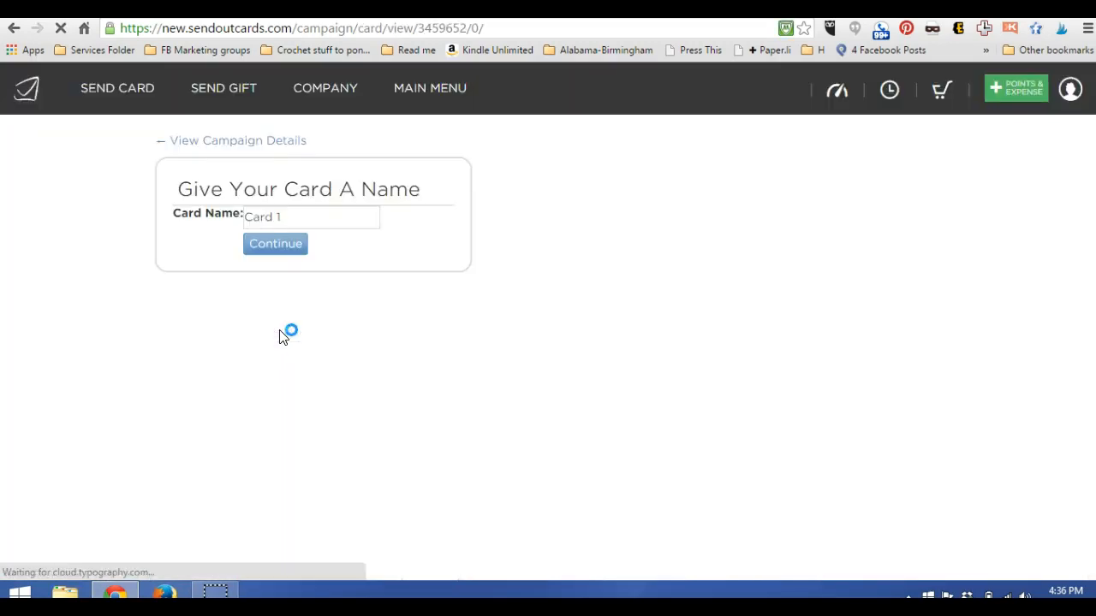
left_click(278, 245)
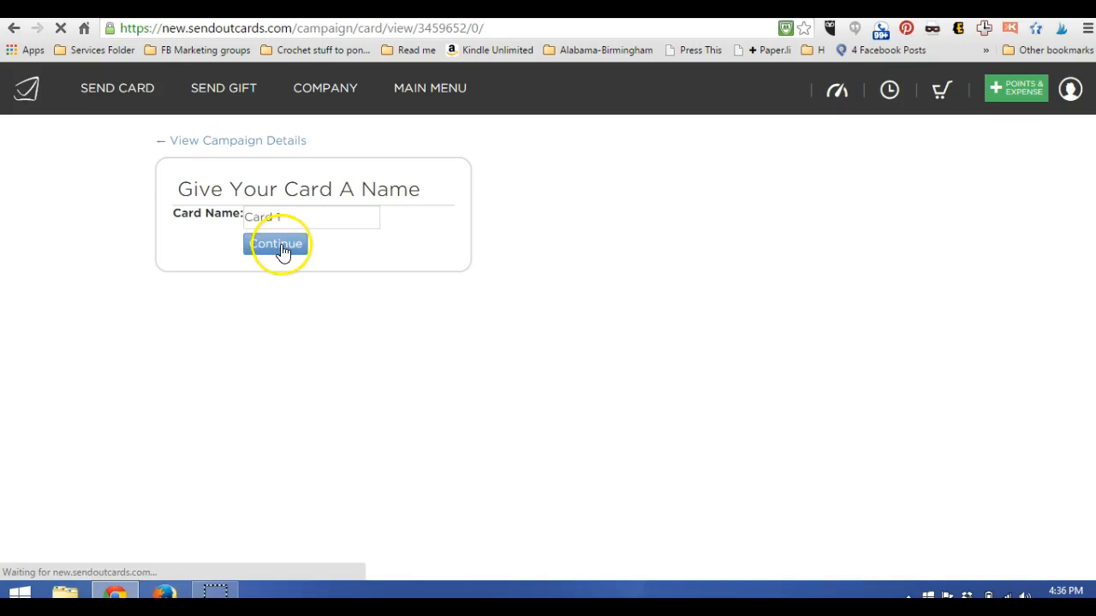
left_click(282, 250)
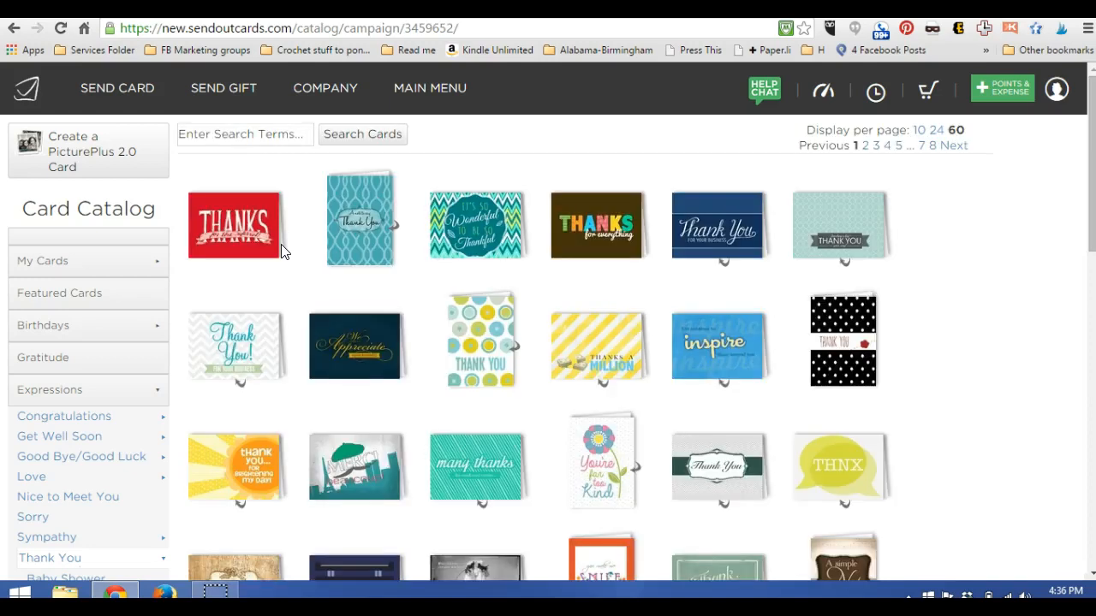
Browse the Thank You card designs on the first four catalog pages and continue to page 5
left_click_drag(1090, 203, 1086, 283)
left_click_drag(1084, 286, 1059, 521)
left_click(928, 447)
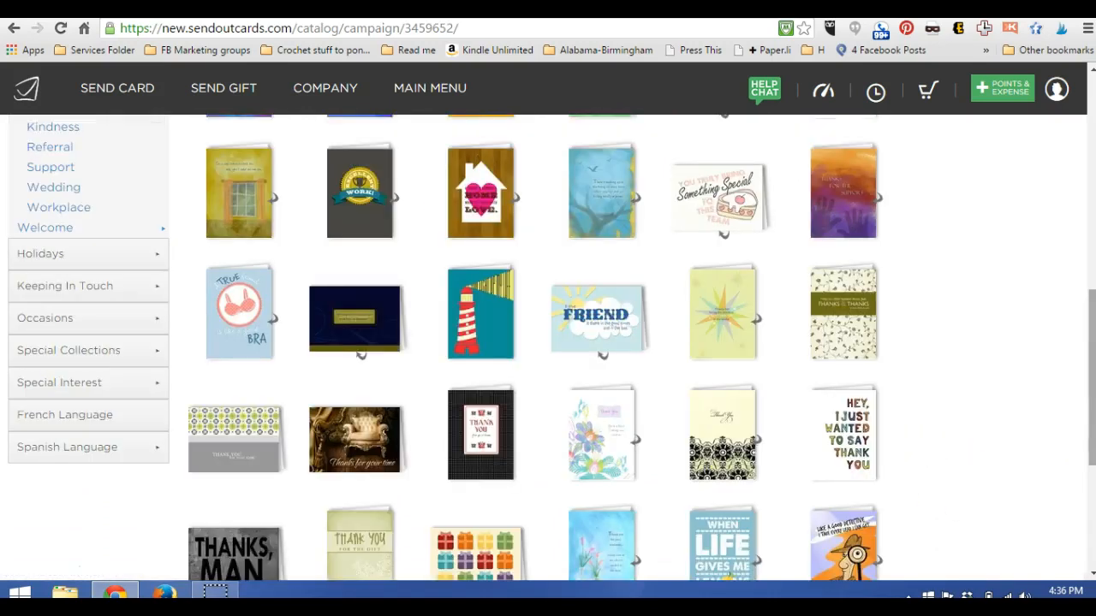
left_click_drag(1091, 335, 1091, 437)
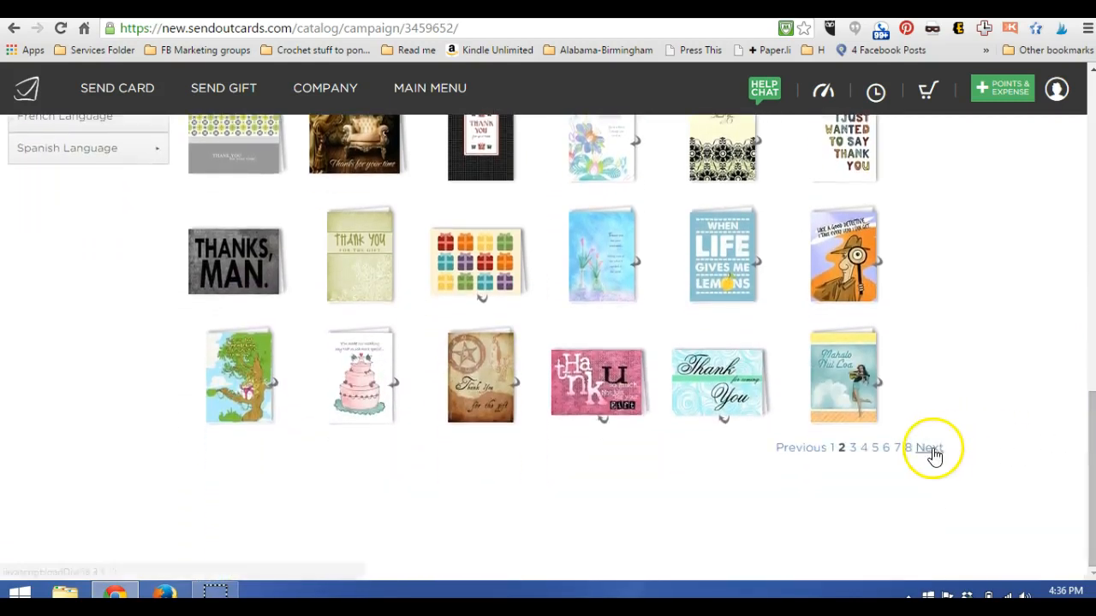
left_click(930, 449)
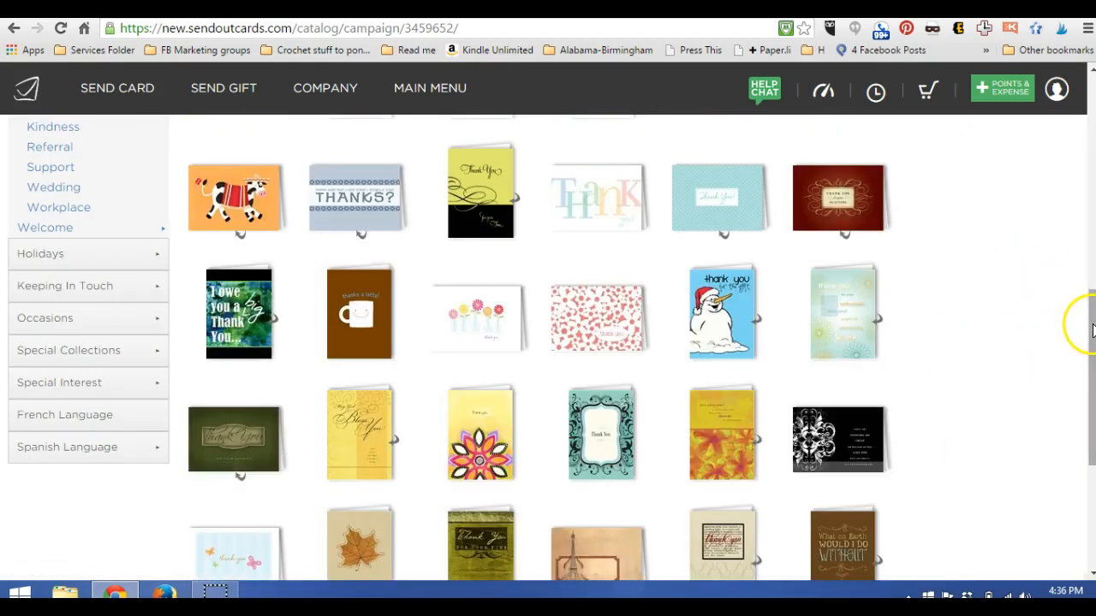
left_click_drag(1090, 321, 1090, 420)
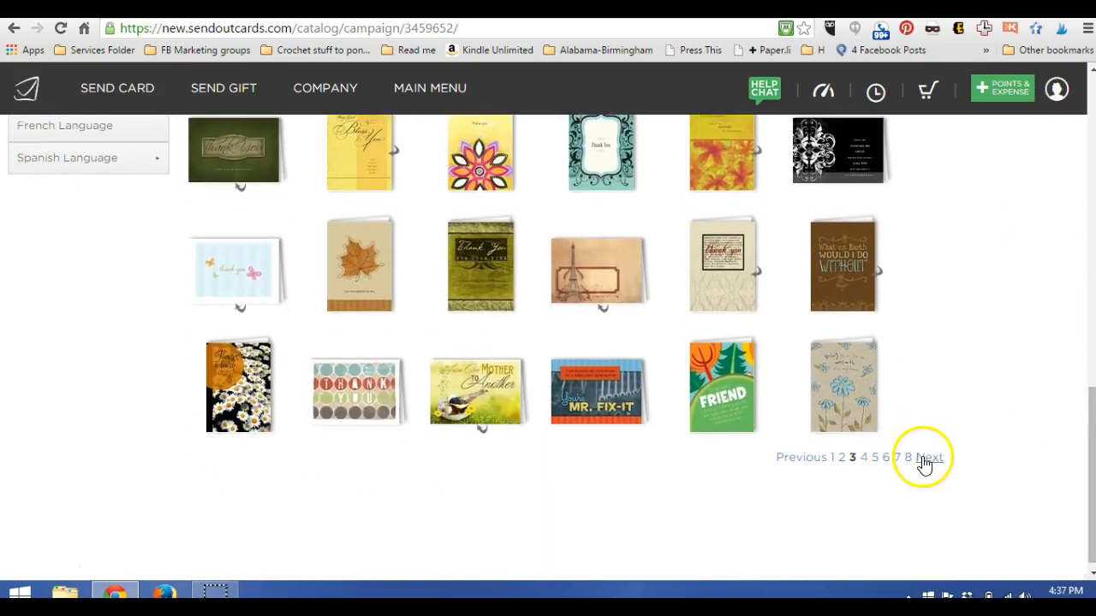
left_click(924, 461)
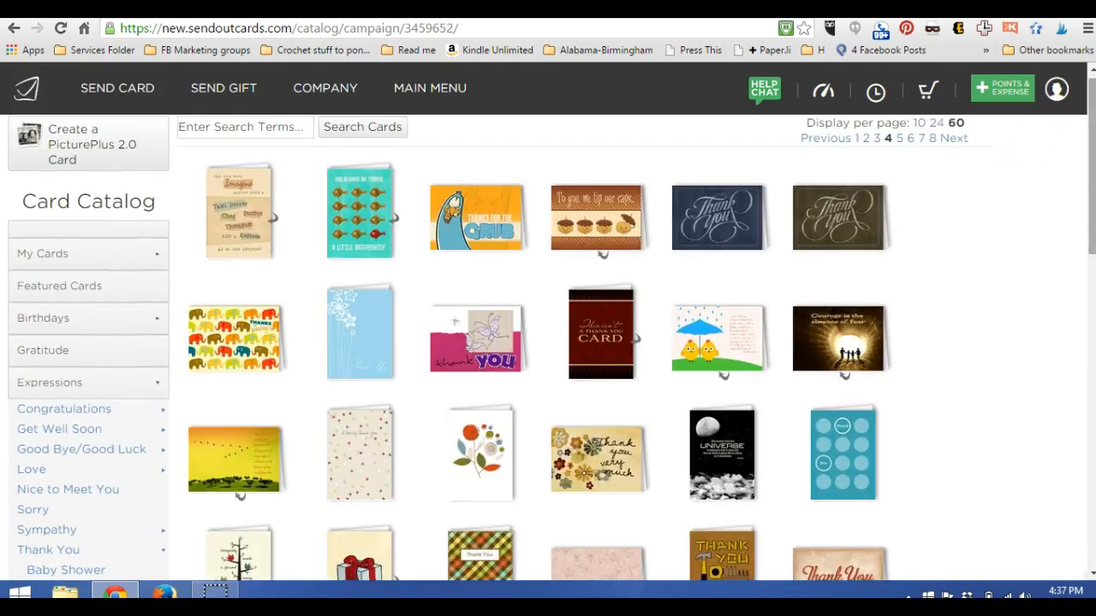
left_click_drag(1091, 213, 1089, 507)
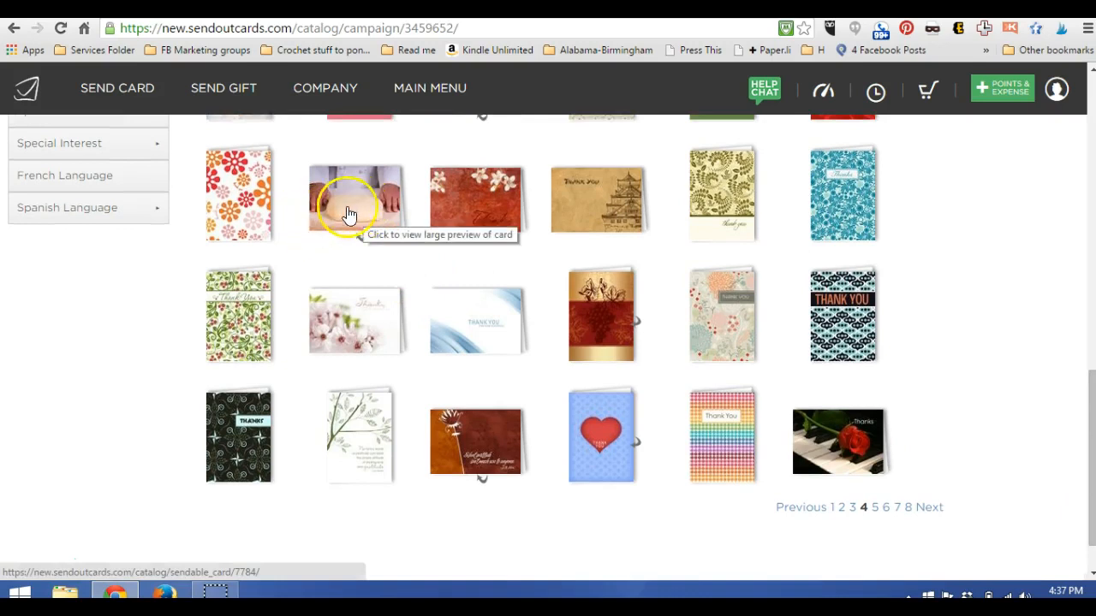
left_click(929, 509)
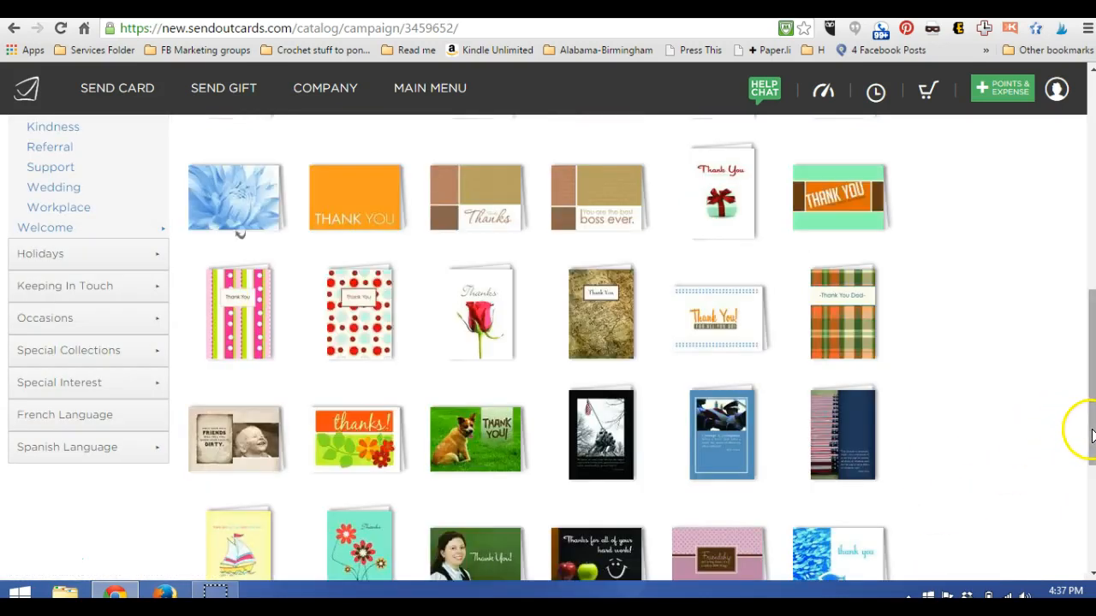
Examine the Thank You card designs on catalog pages 5 through 8 for a suitable purchase thank-you card
left_click_drag(1092, 436, 1089, 206)
scroll(844, 261, "down", 6)
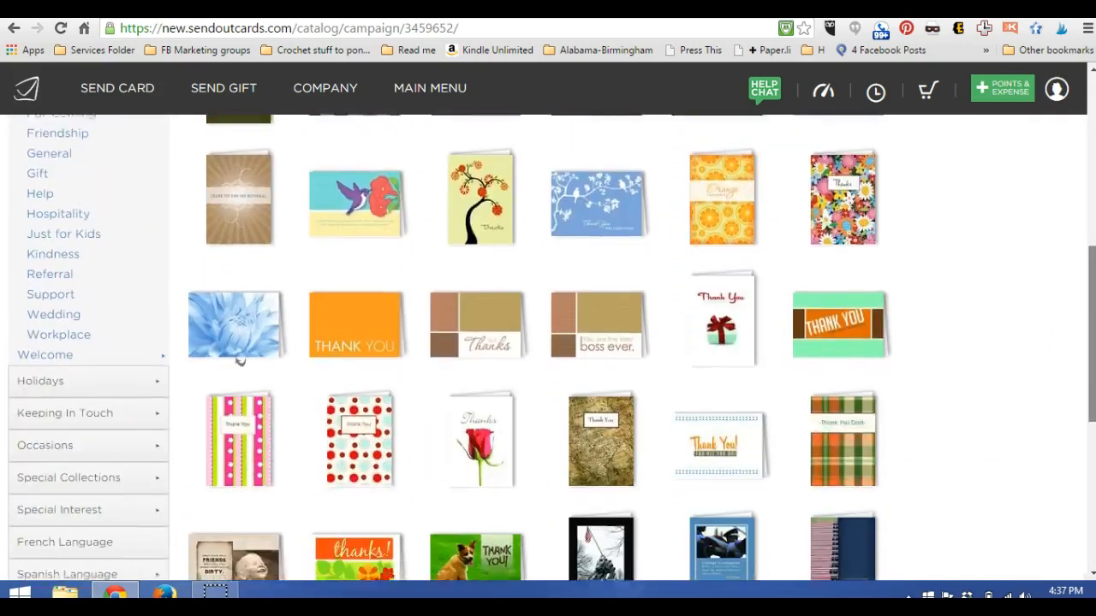
left_click_drag(1091, 409, 1091, 539)
left_click(931, 448)
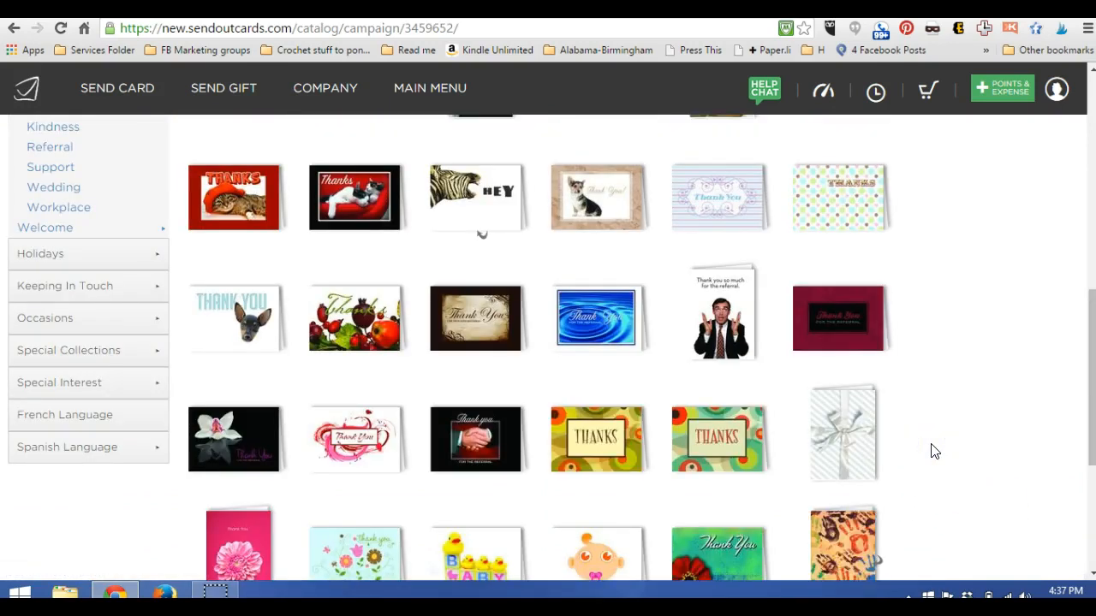
left_click_drag(1085, 306, 1089, 92)
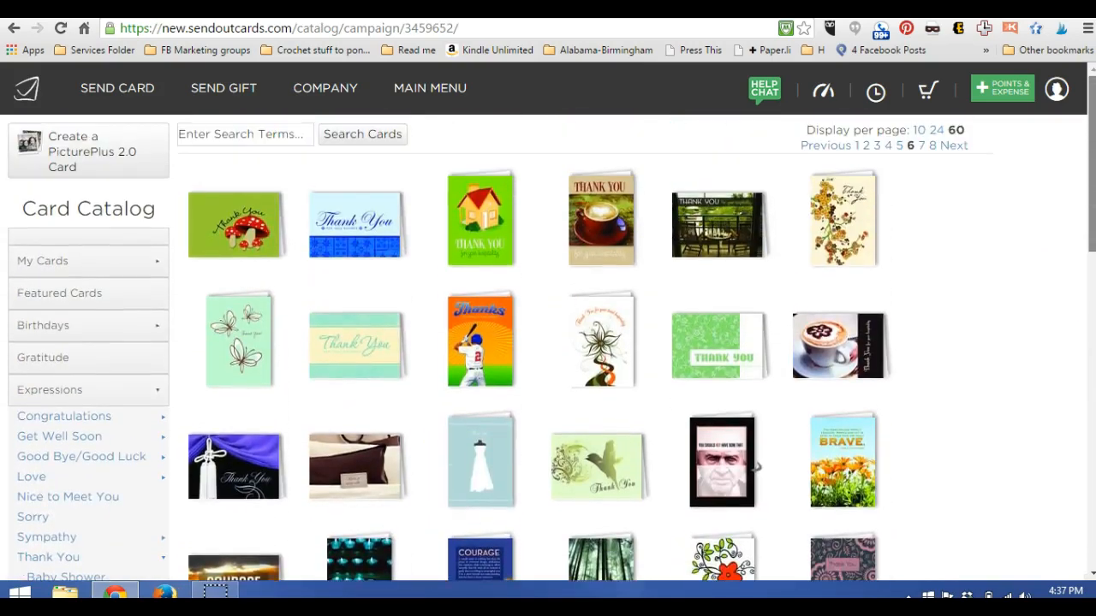
scroll(758, 466, "down", 10)
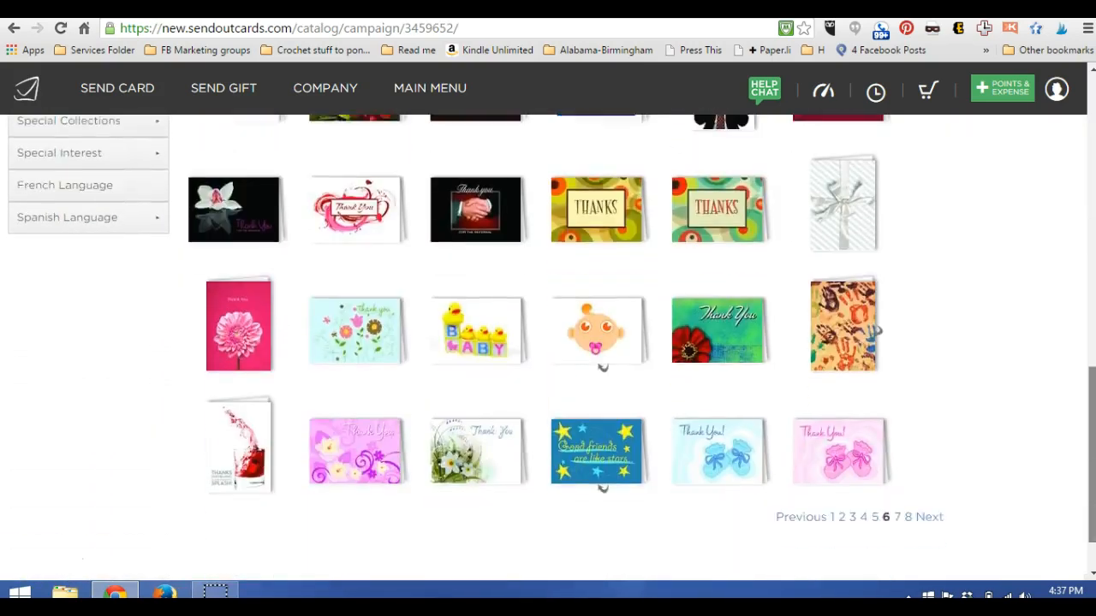
left_click(927, 447)
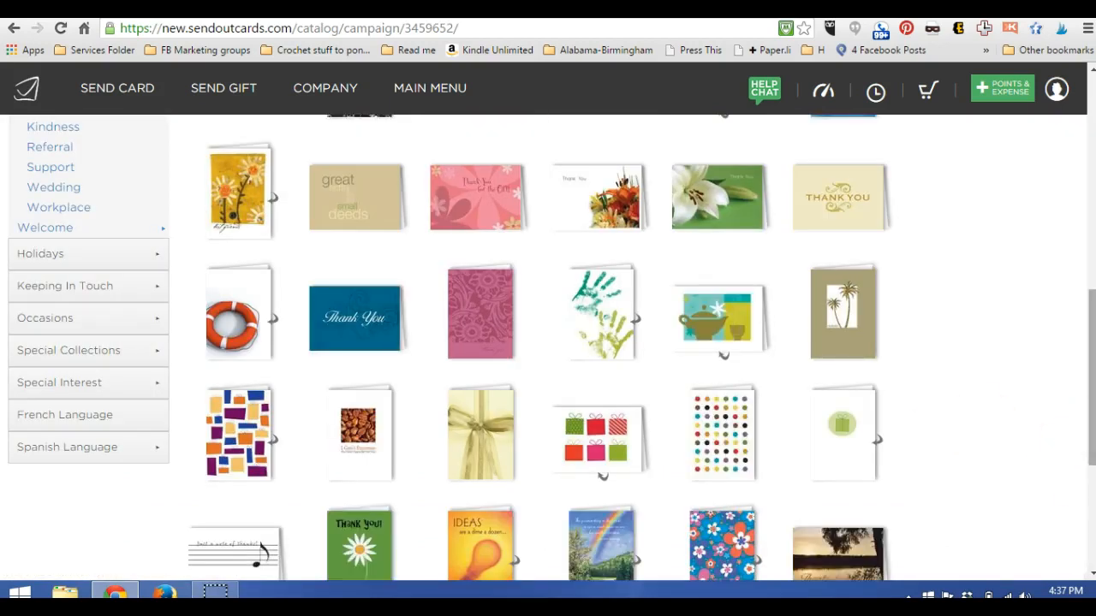
left_click_drag(1084, 351, 1084, 430)
left_click(929, 449)
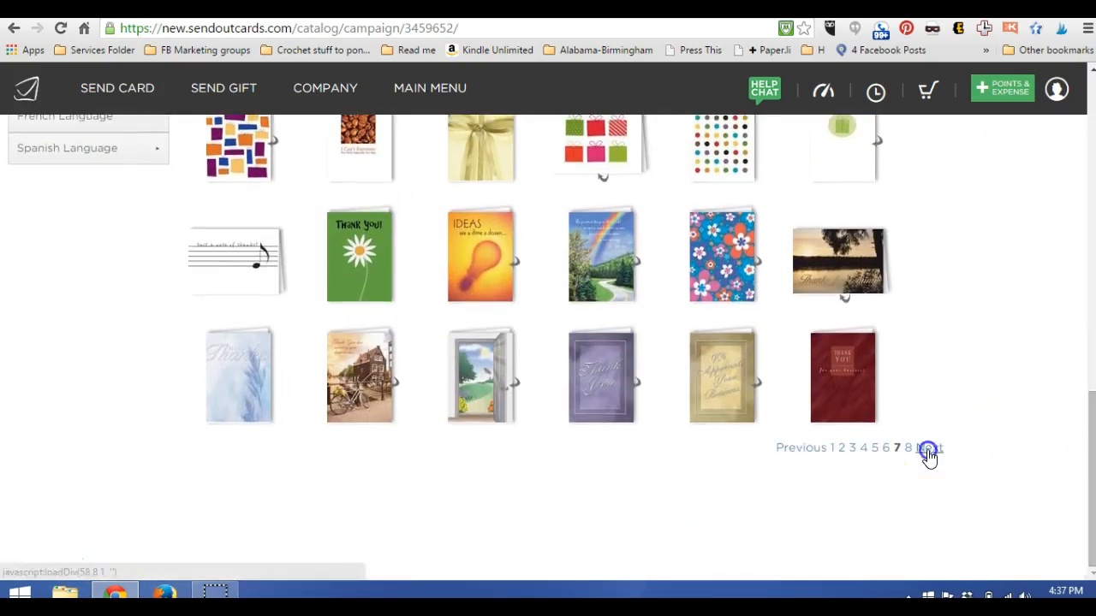
left_click_drag(1090, 392, 1090, 120)
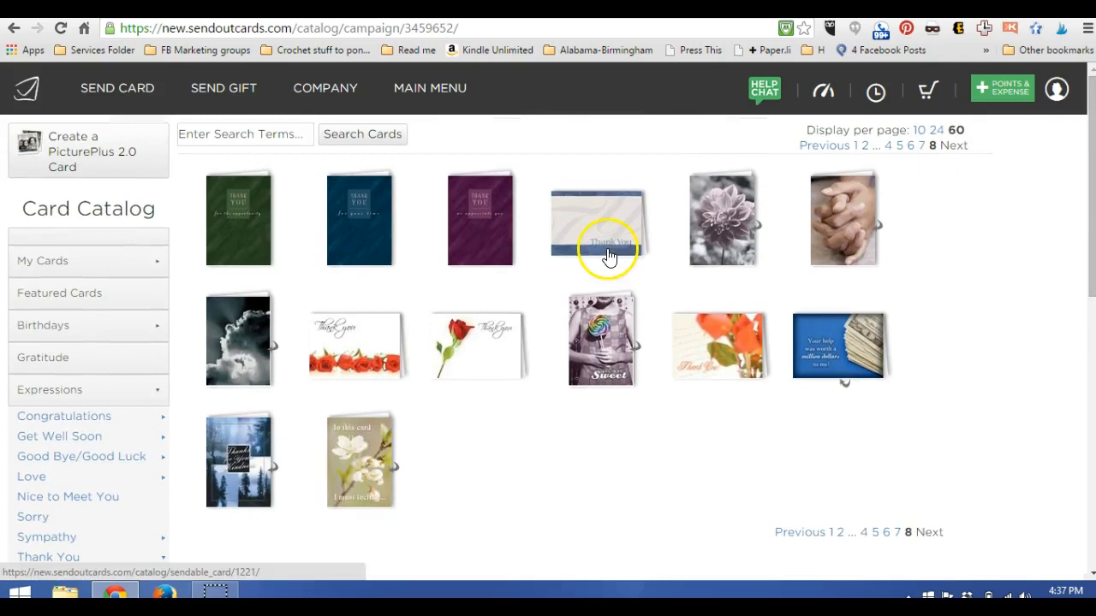
Preview the purple, blue and green Thank You cards on the last catalog page, closing each preview
left_click(494, 248)
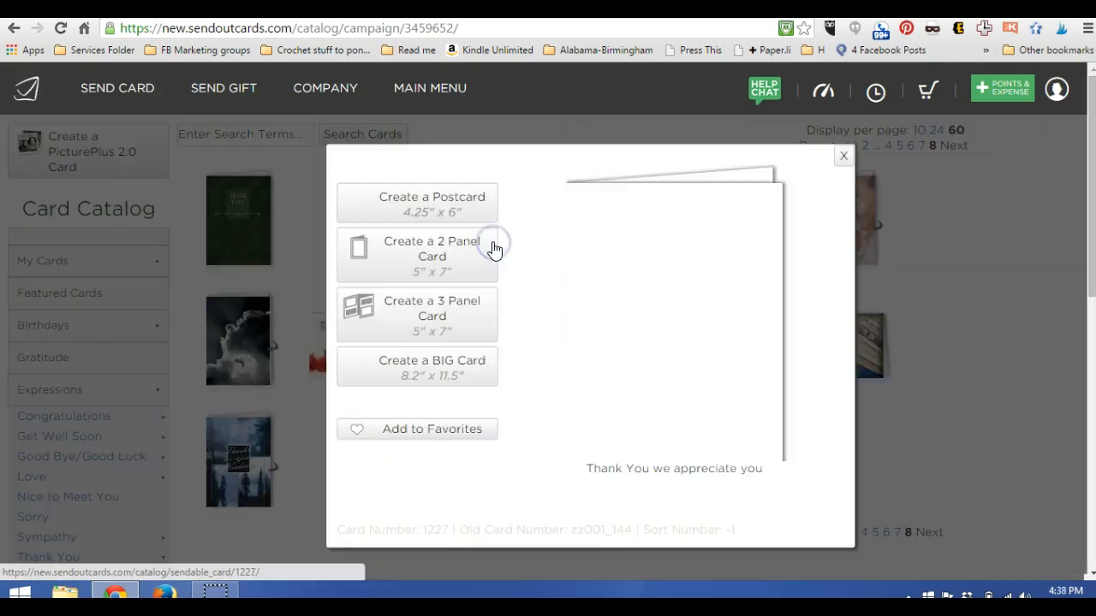
left_click(843, 158)
left_click(367, 245)
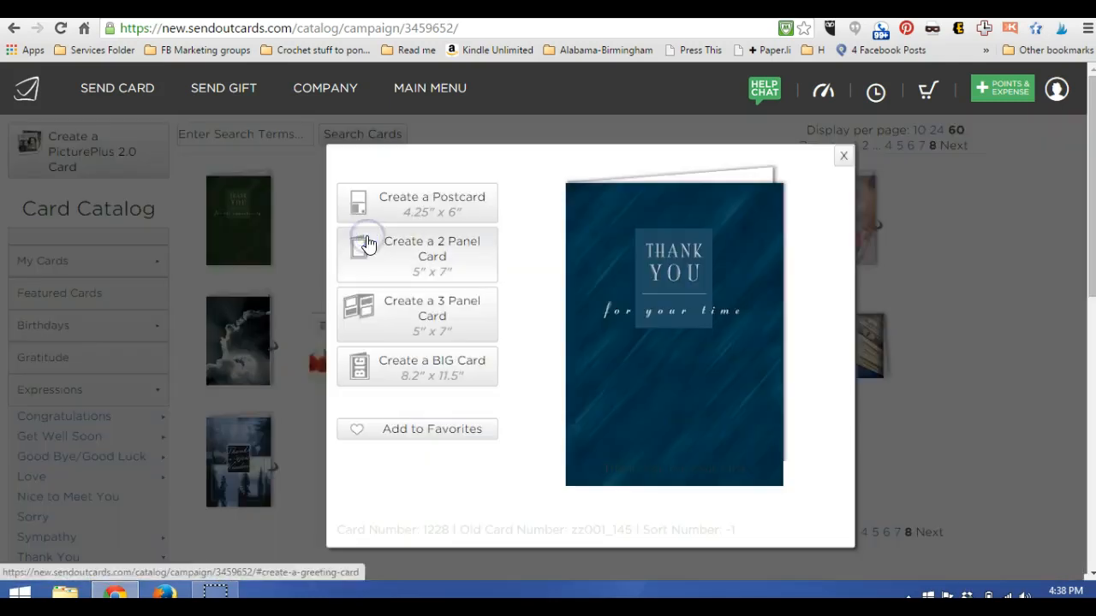
left_click(841, 159)
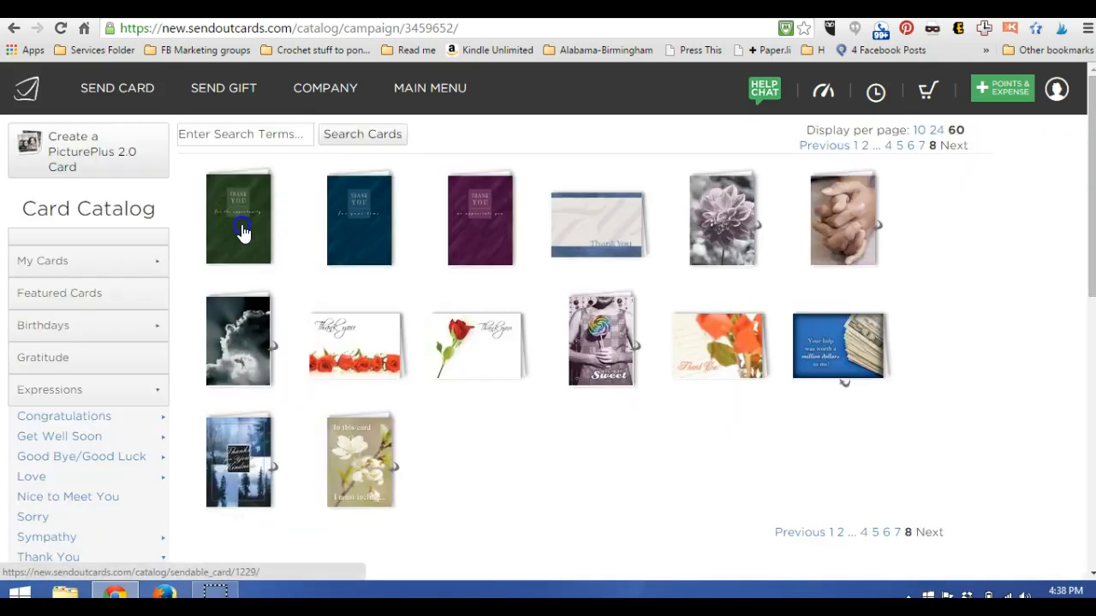
left_click(243, 233)
left_click(843, 157)
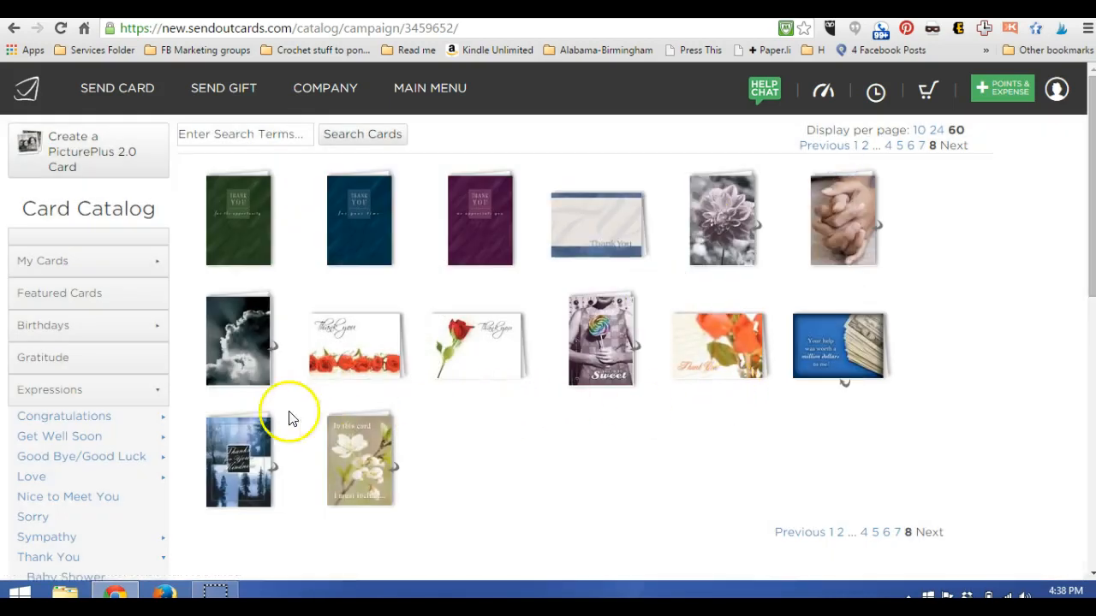
Find the watermelon "You are SO sweet!" design on catalog page 2 and create a 7" x 5" 2 Panel Card from it
left_click(837, 531)
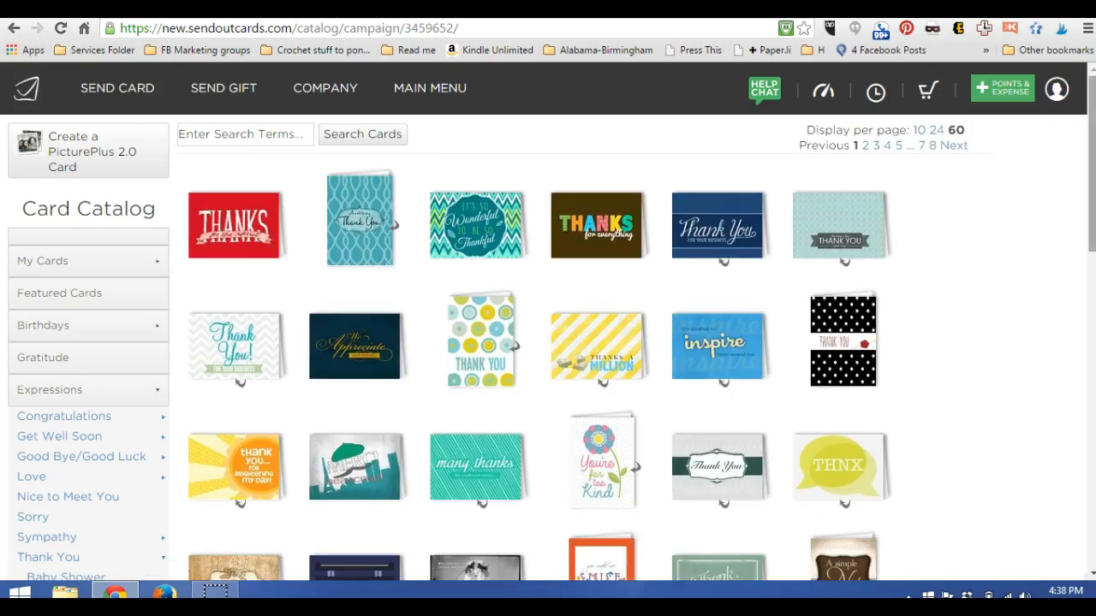
left_click_drag(1092, 236, 1092, 533)
left_click(842, 501)
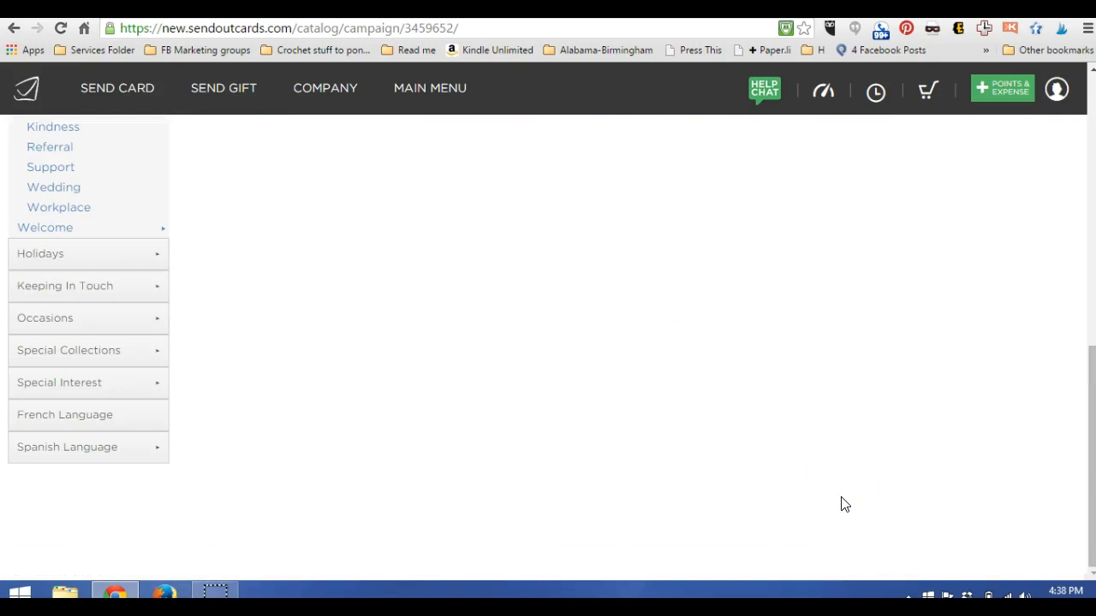
left_click(1092, 381)
left_click_drag(1092, 381, 1092, 167)
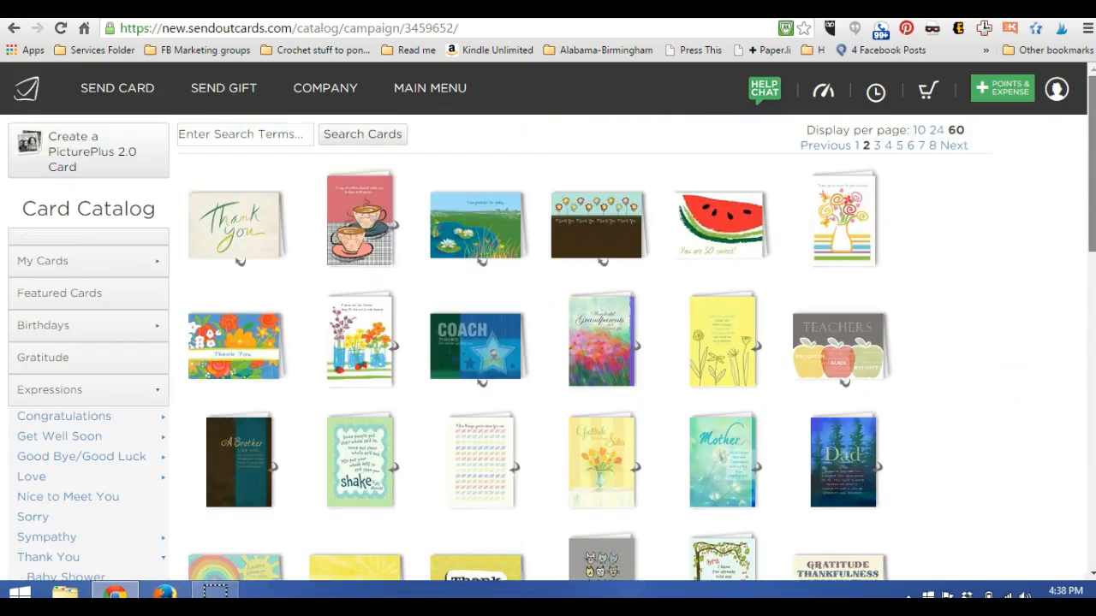
left_click(721, 228)
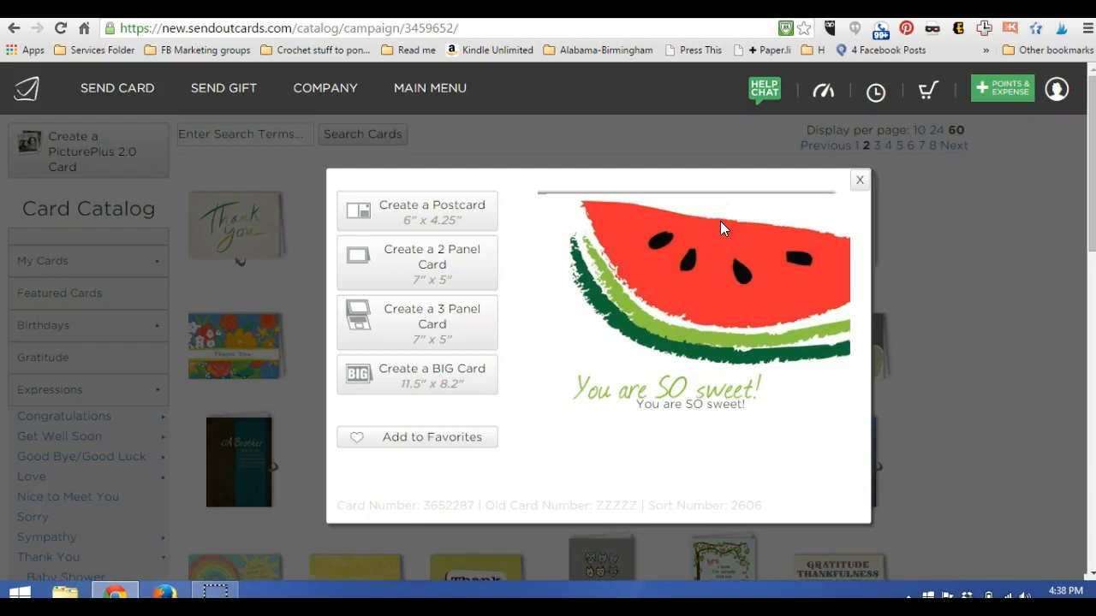
left_click(452, 264)
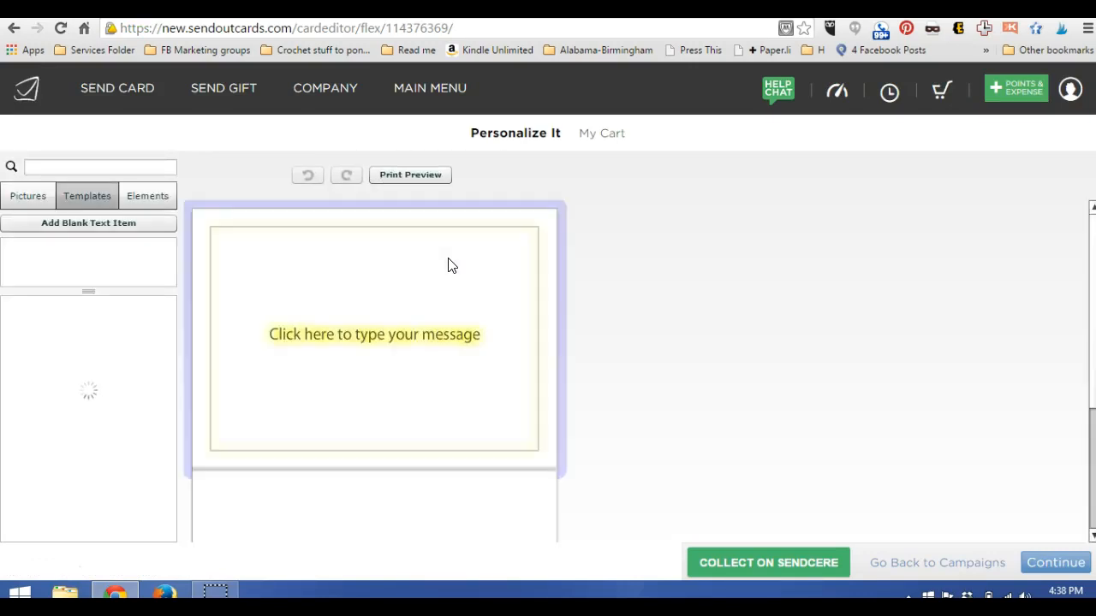
Start the message on the card's lower inside panel with "Dear" followed by the First Name merge field
left_click_drag(1093, 288, 1089, 391)
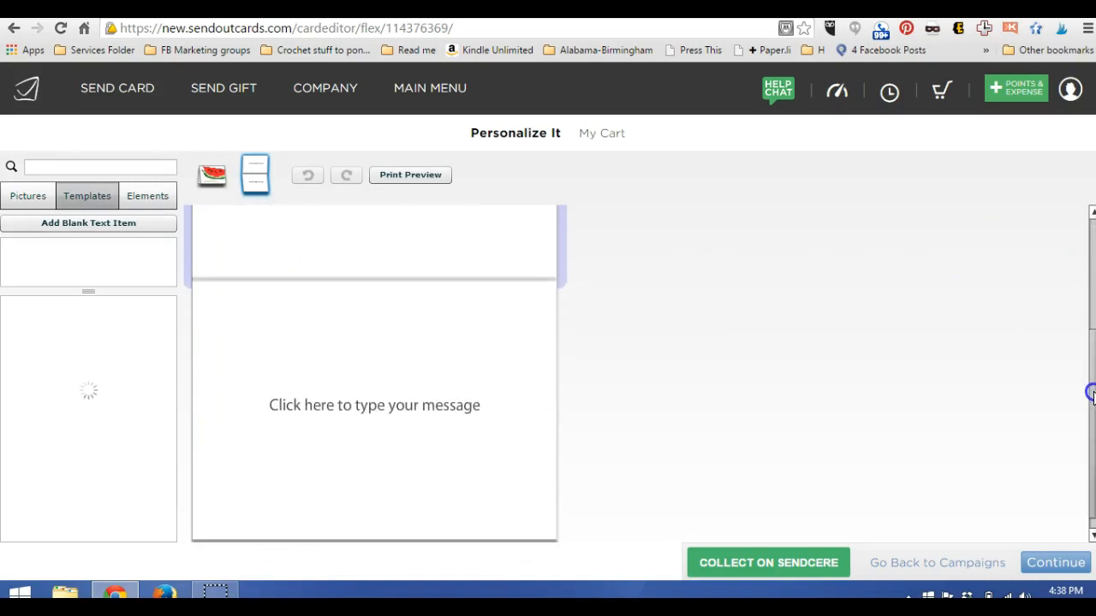
left_click(376, 399)
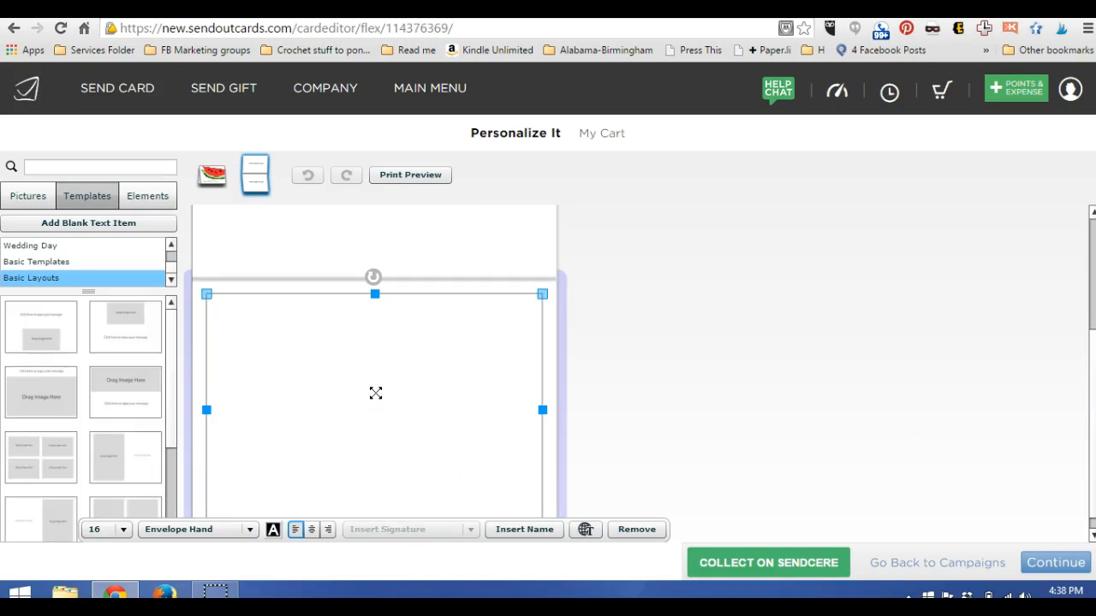
left_click(372, 403)
type("Dear")
left_click(512, 530)
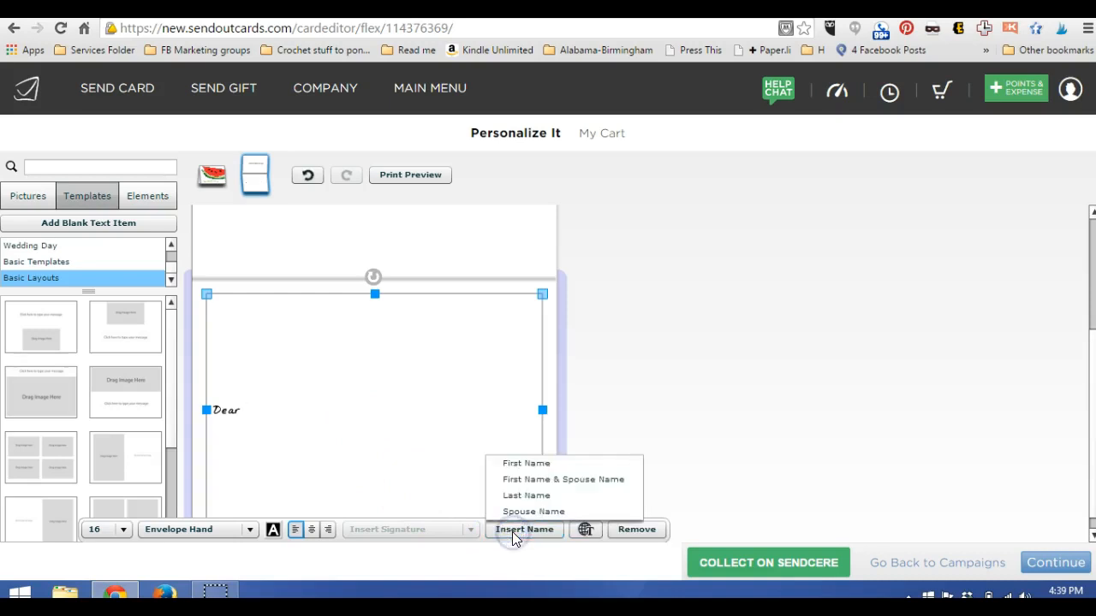
left_click(534, 471)
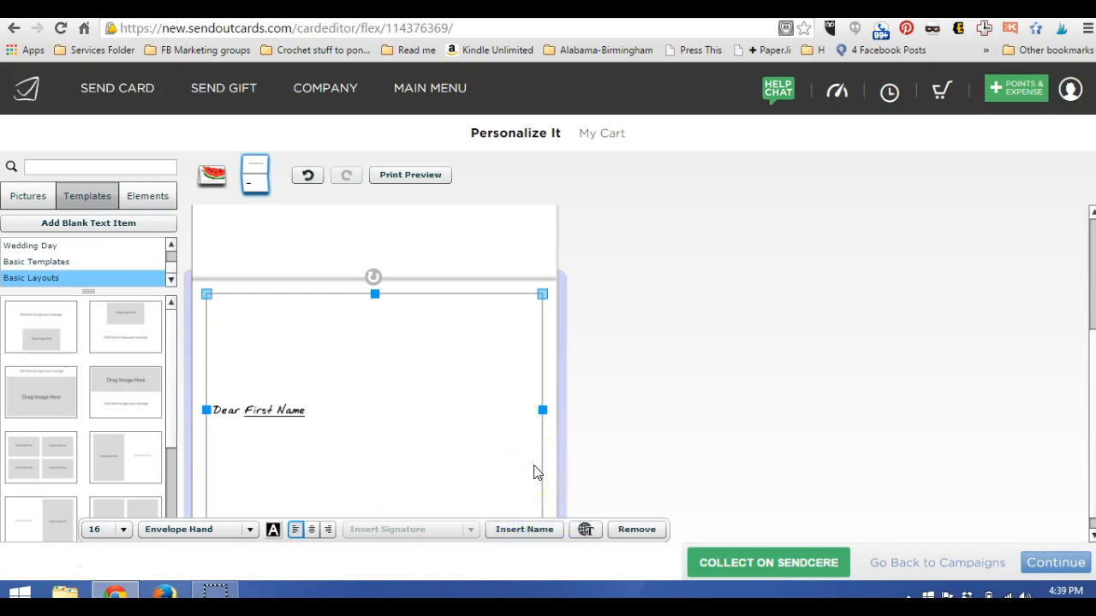
Add a comma and write below: "Thank you for your order! It is the loyatly of customers like you that keep small businesses thriving. very time you"
left_click(399, 419)
key("Return")
key("Return")
type("Thank you for your order! It is the lo")
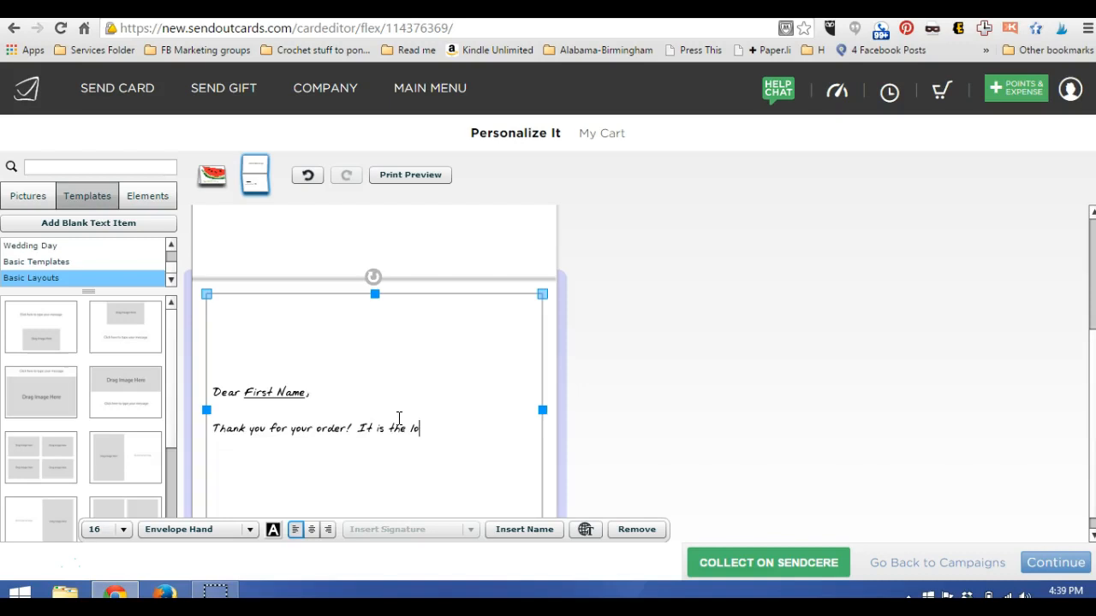
type("yatly of customers like you that keep small businesses thriving. very time you")
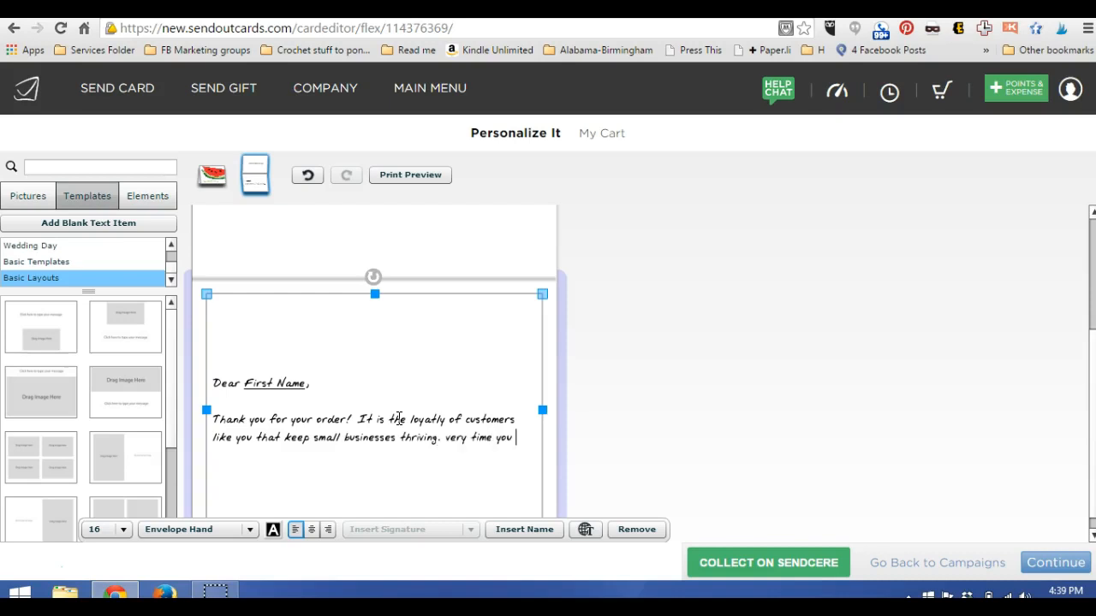
Continue the message: "make a purchase from a small merchant like myself, you help pay our utility bills and put food on our table, You are appreciated!"
type("make a purchase from a small")
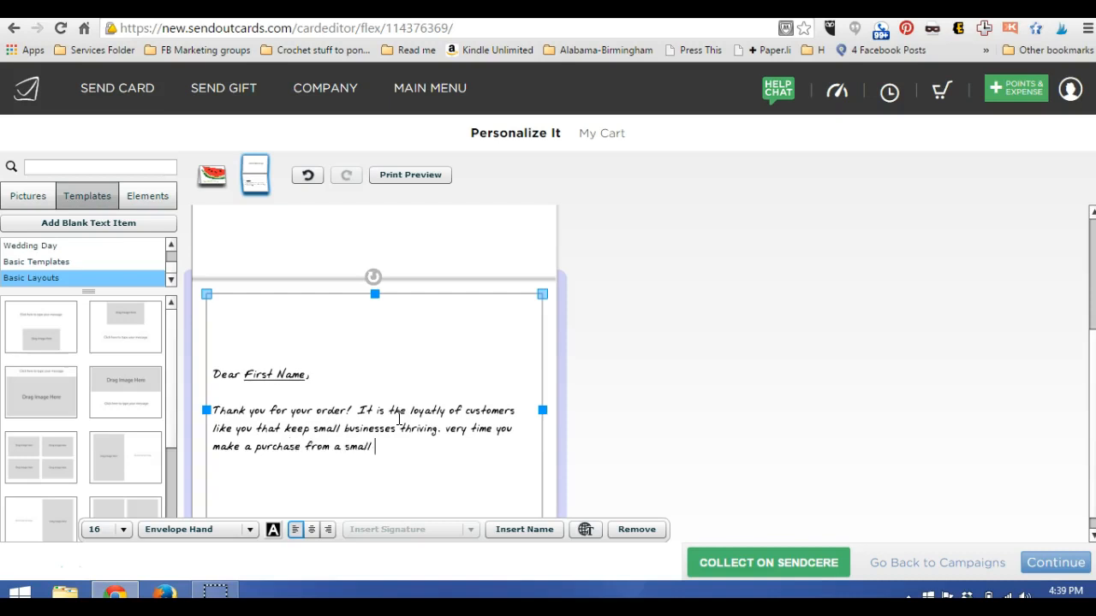
type(" merchant like myself, you help")
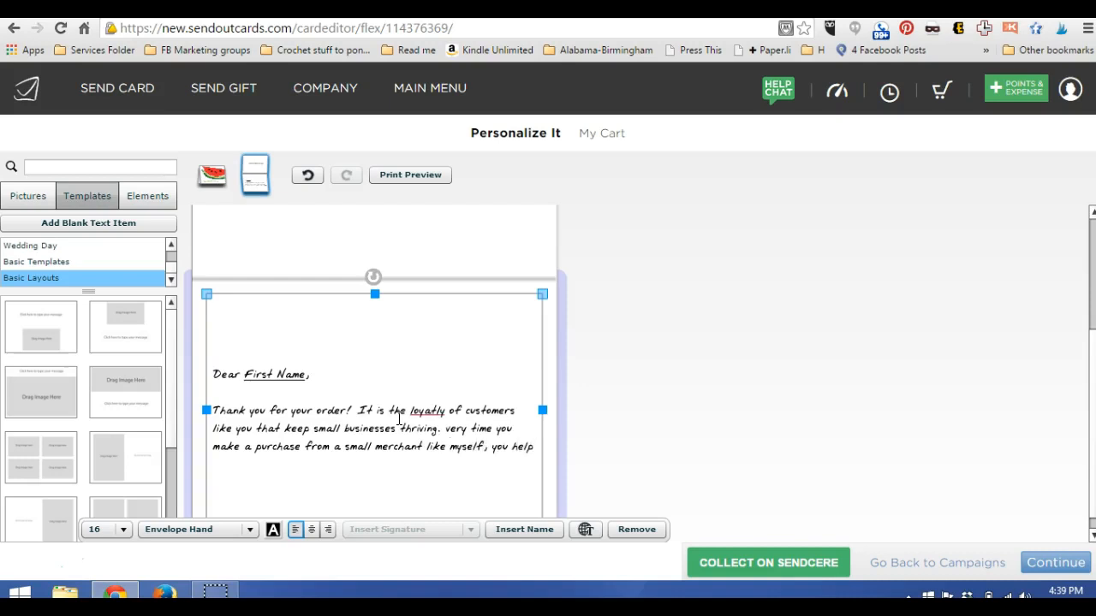
type(" pay our utility bills and put food on our table, You")
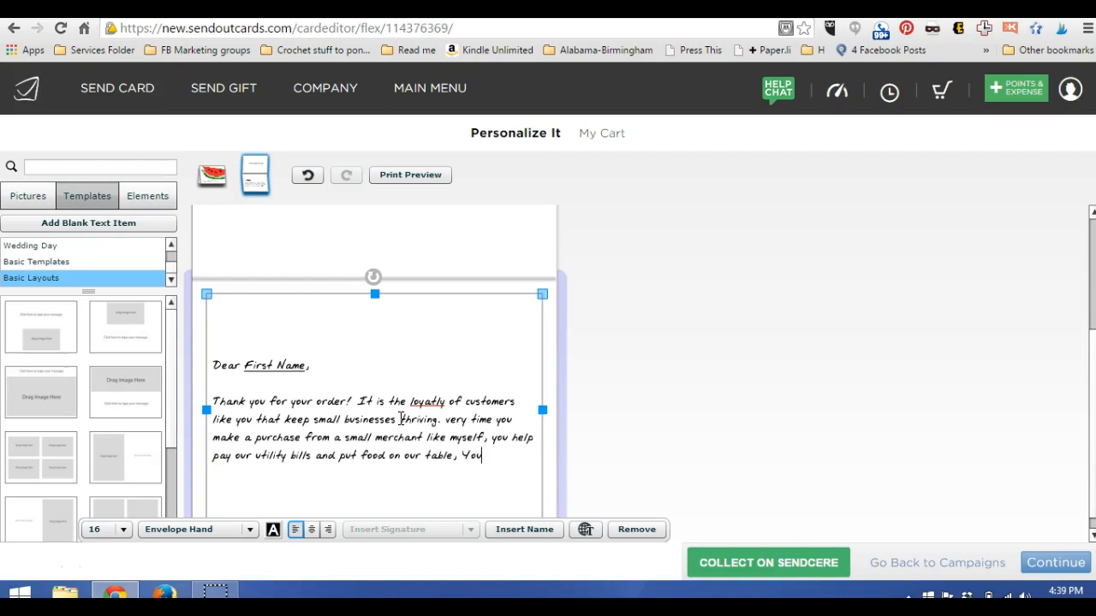
type("preciated!")
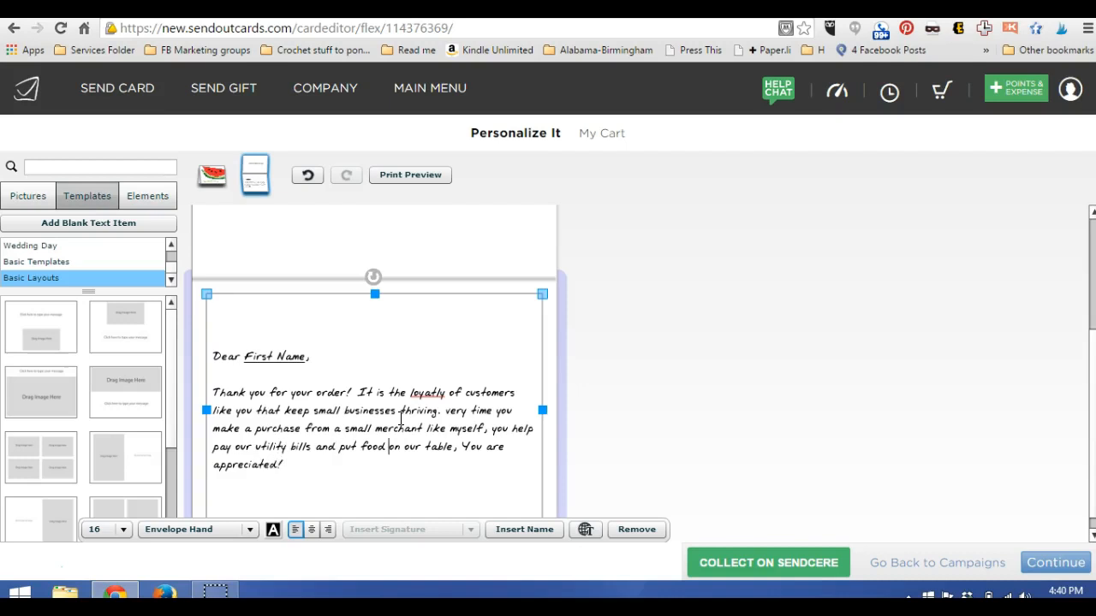
Replace the comma after "table" with a period and correct the misspelled "loyatly" to "loyalty" in the message
key("BackSpace")
type(".")
right_click(428, 393)
left_click(465, 133)
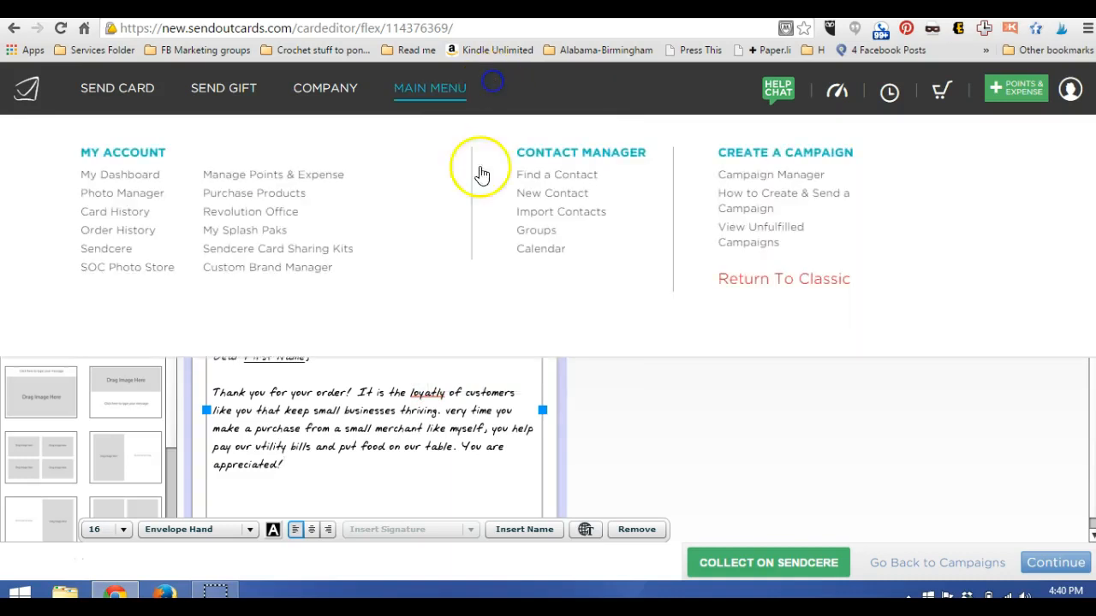
left_click(432, 393)
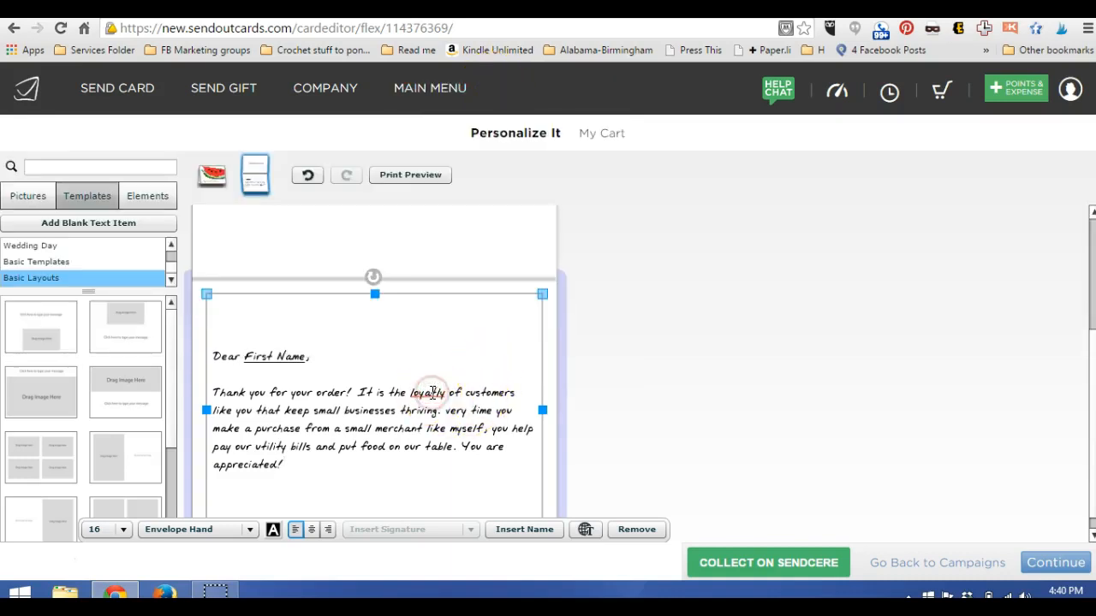
right_click(433, 393)
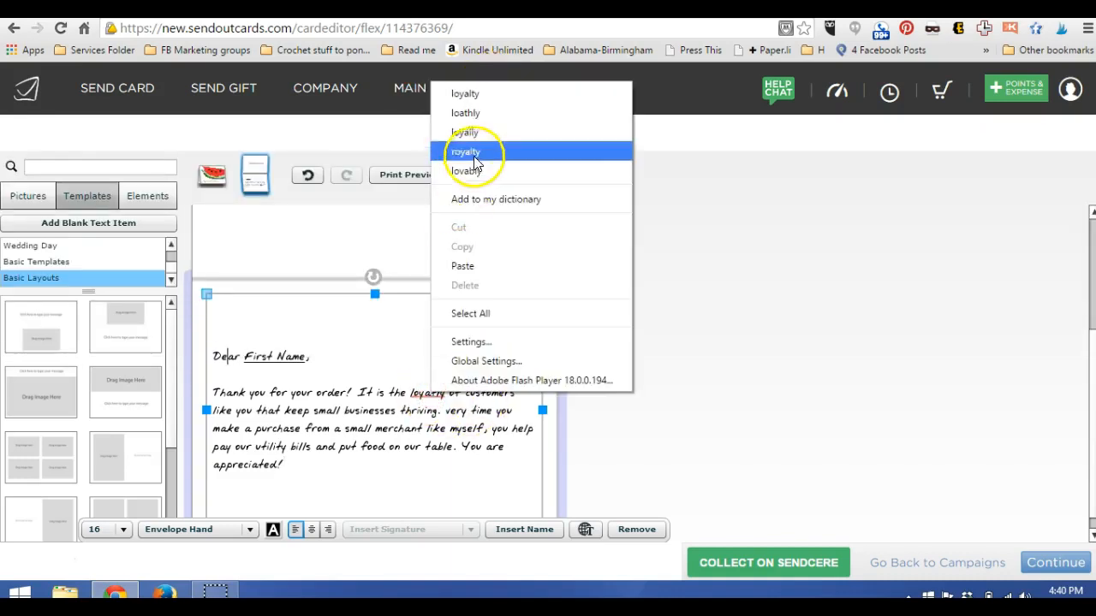
left_click(493, 101)
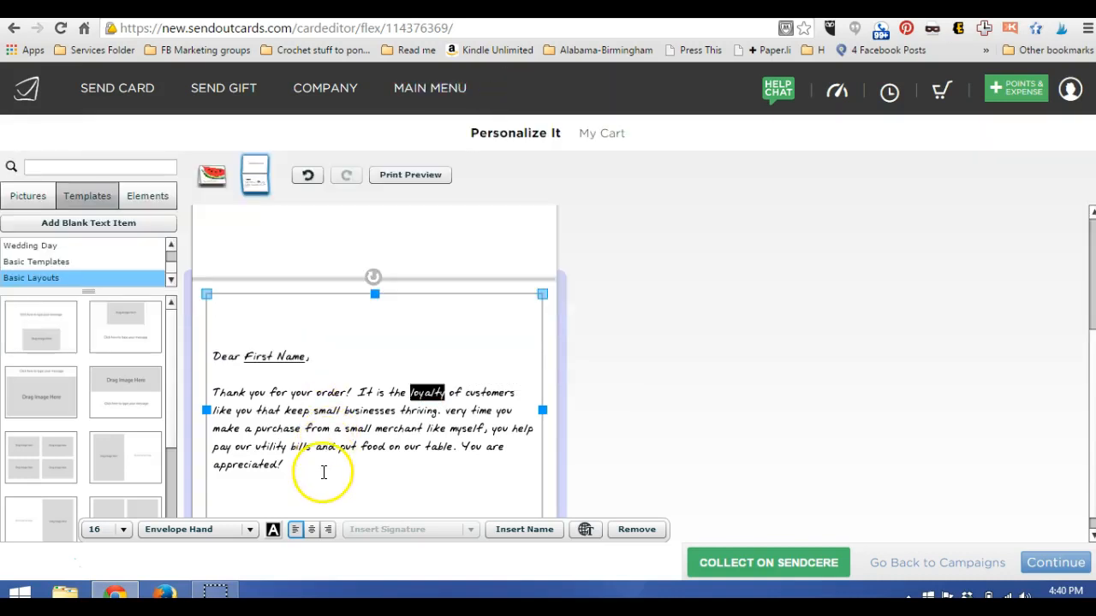
left_click(324, 473)
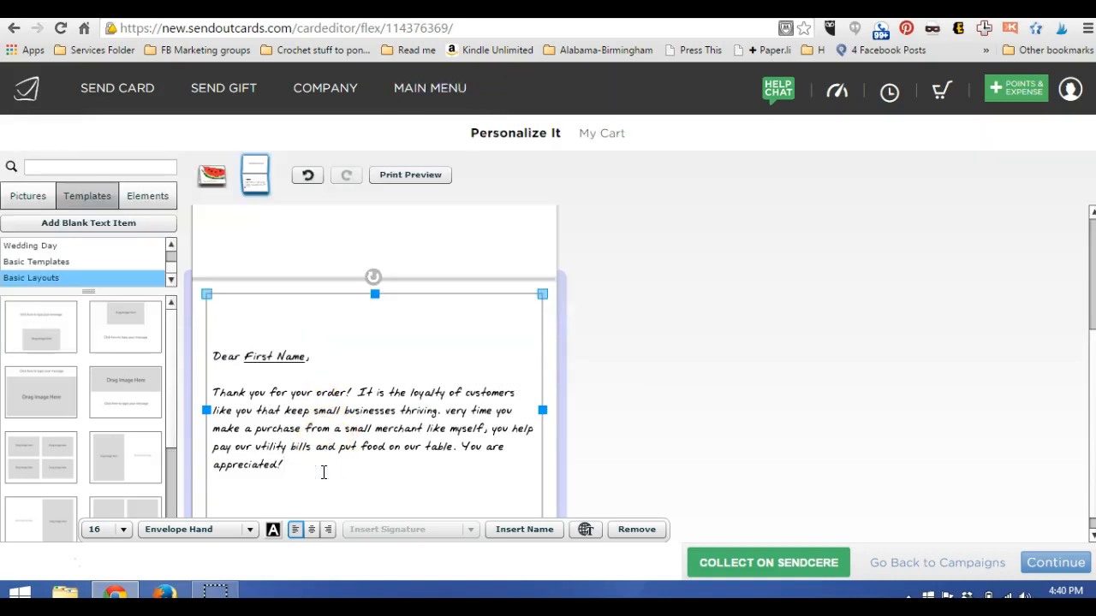
left_click(651, 447)
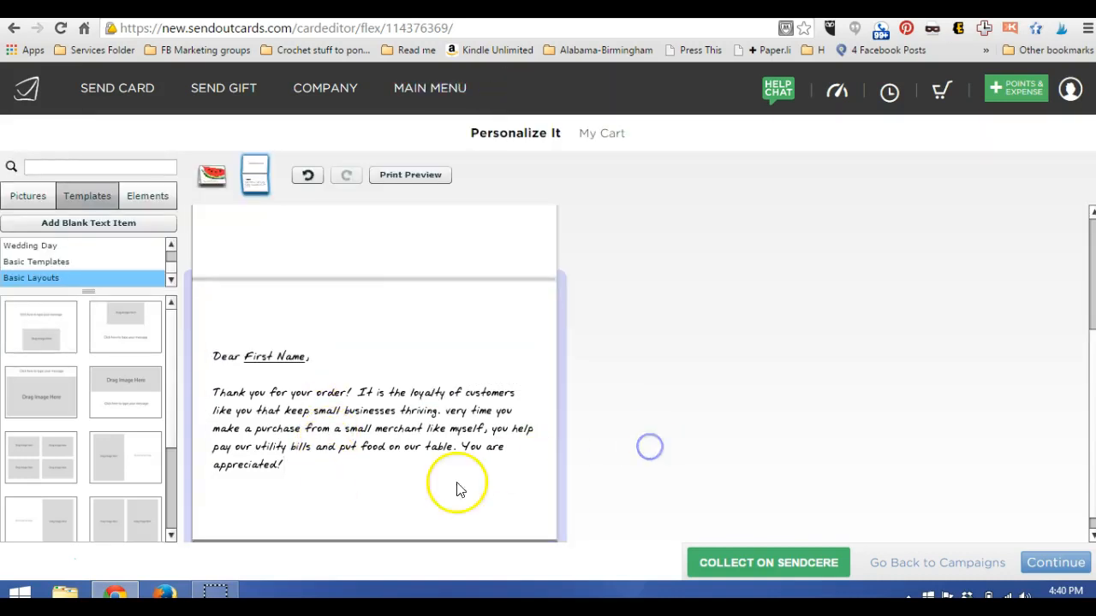
Change the color of the entire inside message to dark green
left_click(375, 516)
key("ctrl+a")
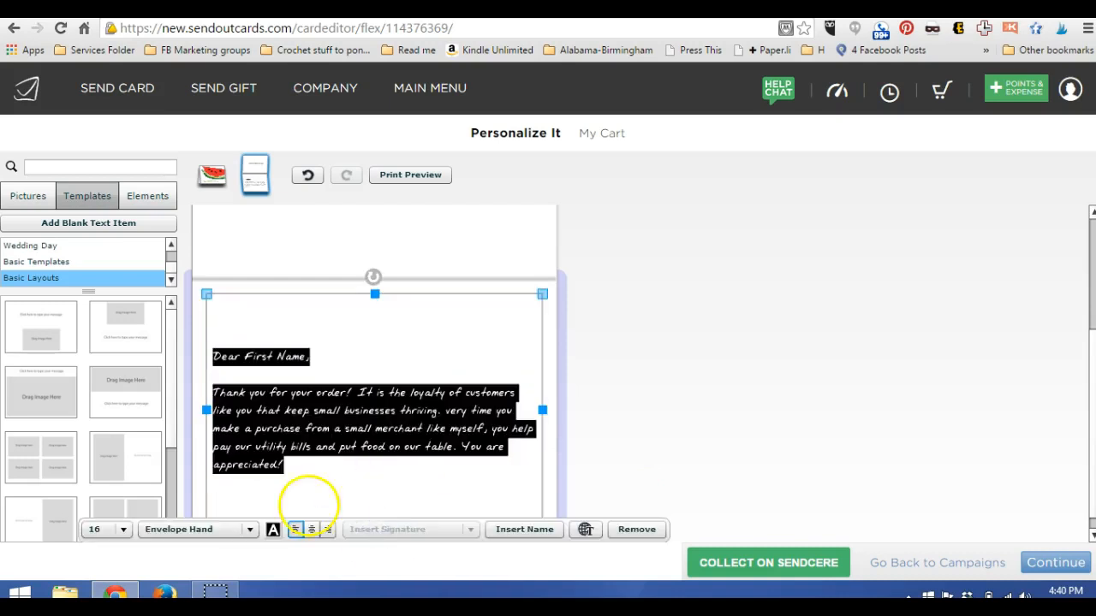
left_click(273, 529)
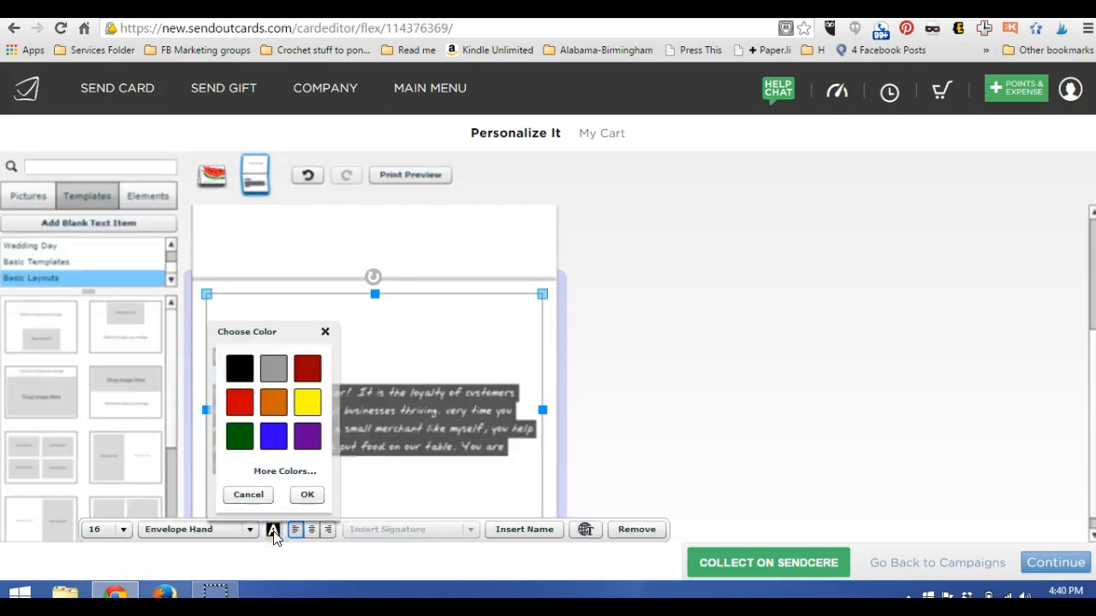
left_click(243, 438)
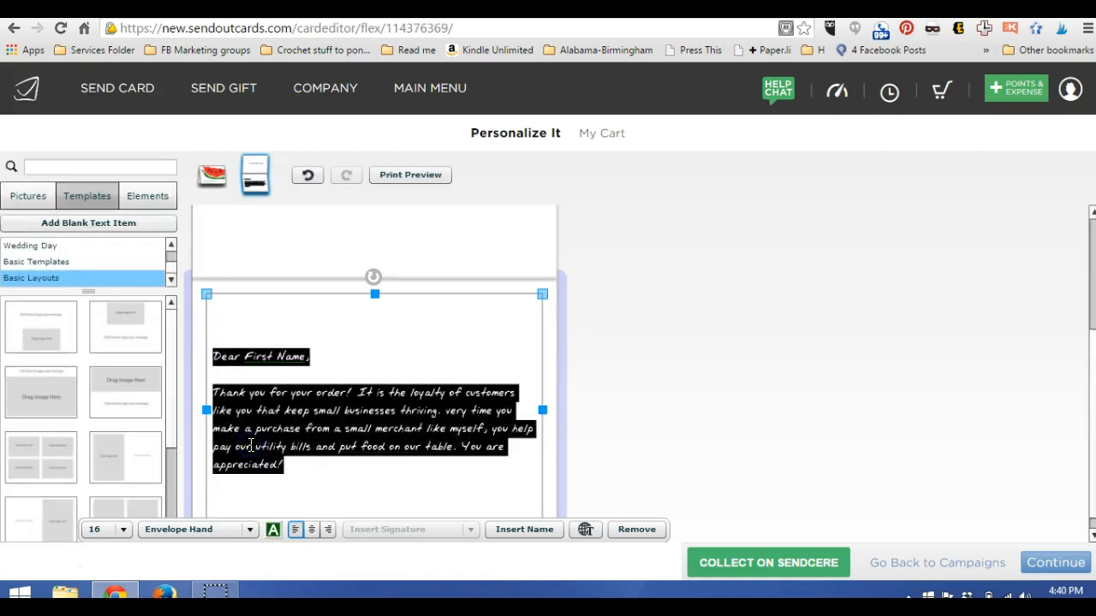
left_click(299, 472)
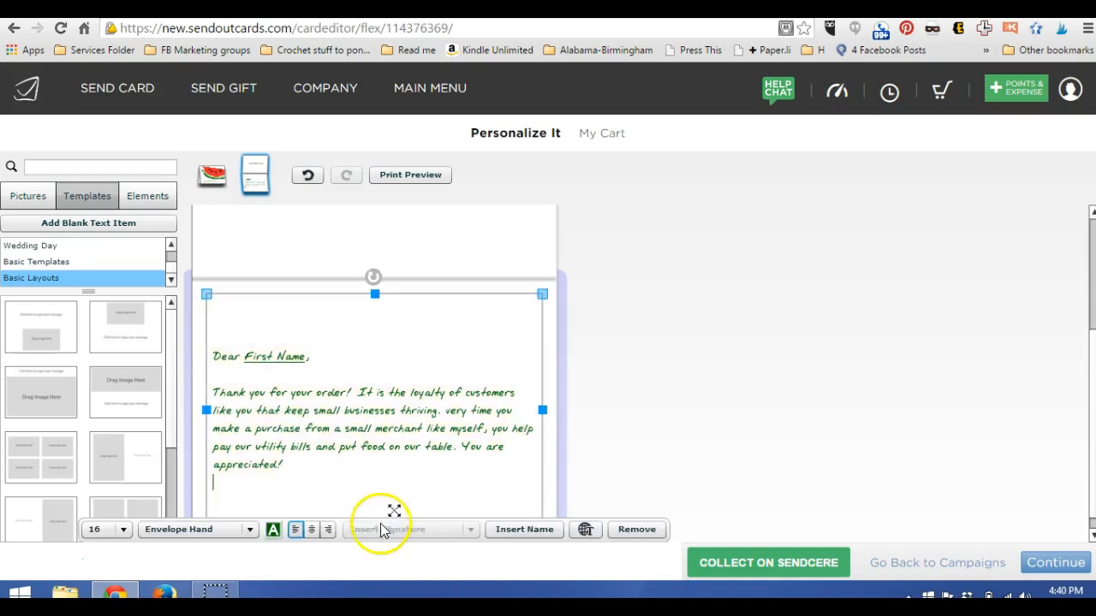
Shorten the message text box so the message sits higher and leaves space below it on the lower panel
left_click_drag(374, 293, 369, 320)
left_click(650, 354)
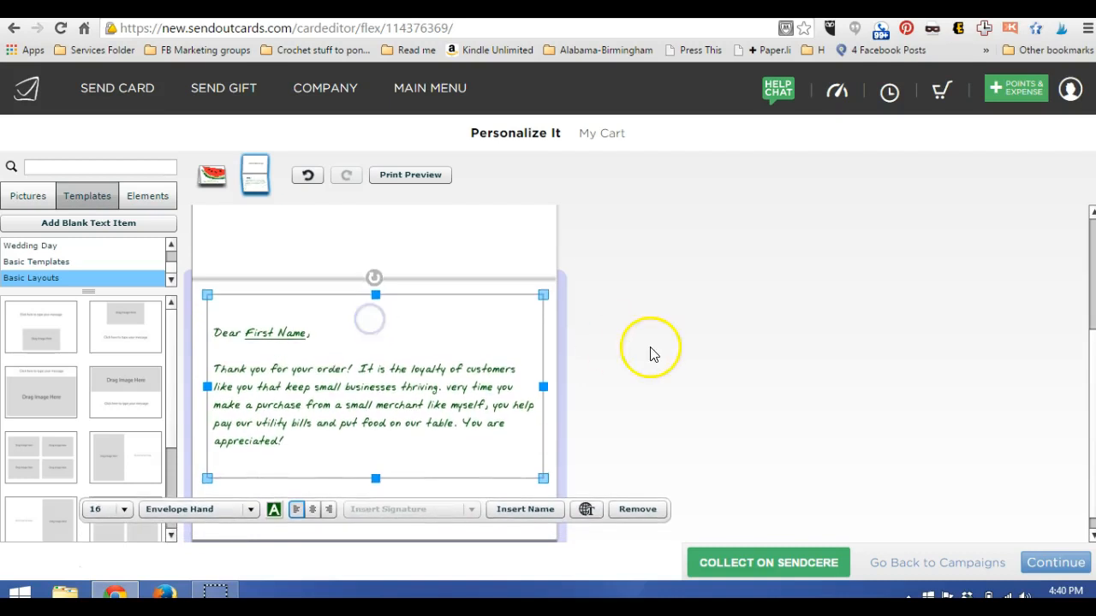
left_click(651, 349)
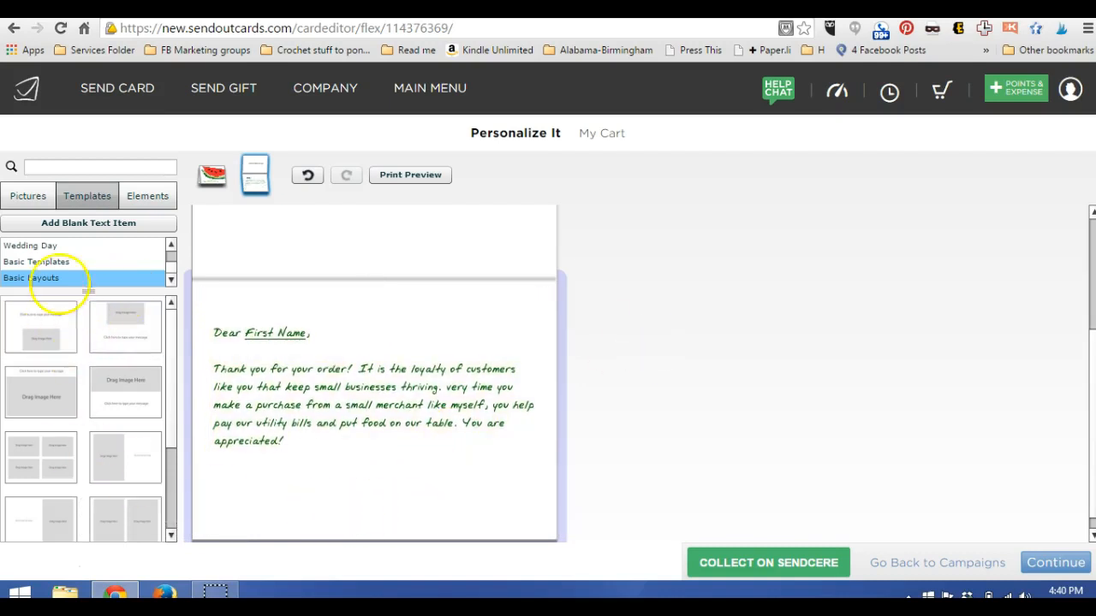
Add a new text item to the lower panel containing the sender's full name
left_click(83, 223)
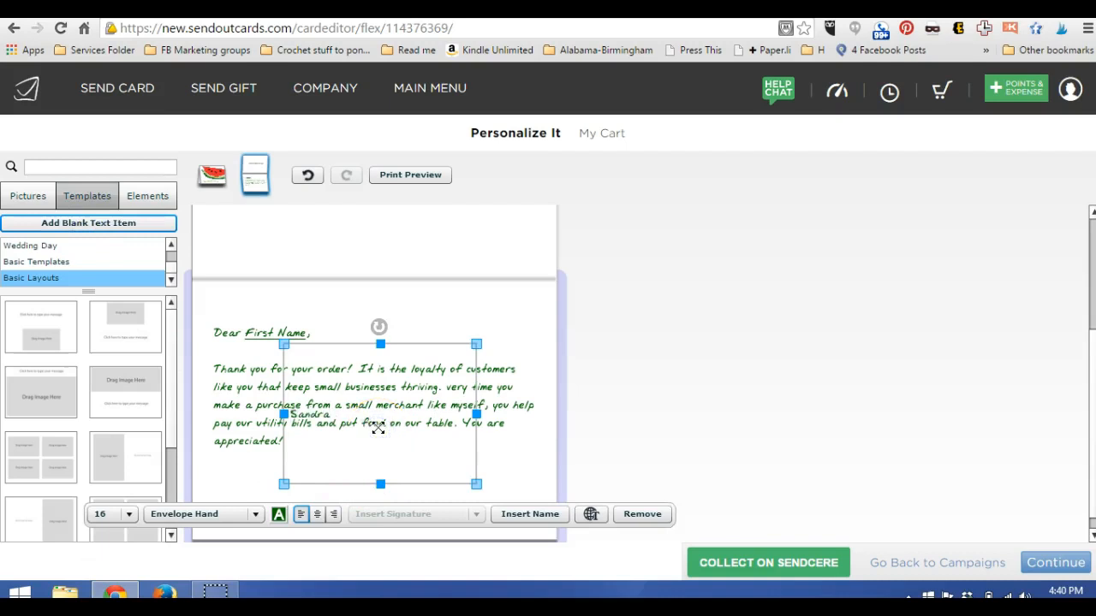
key("ctrl+a")
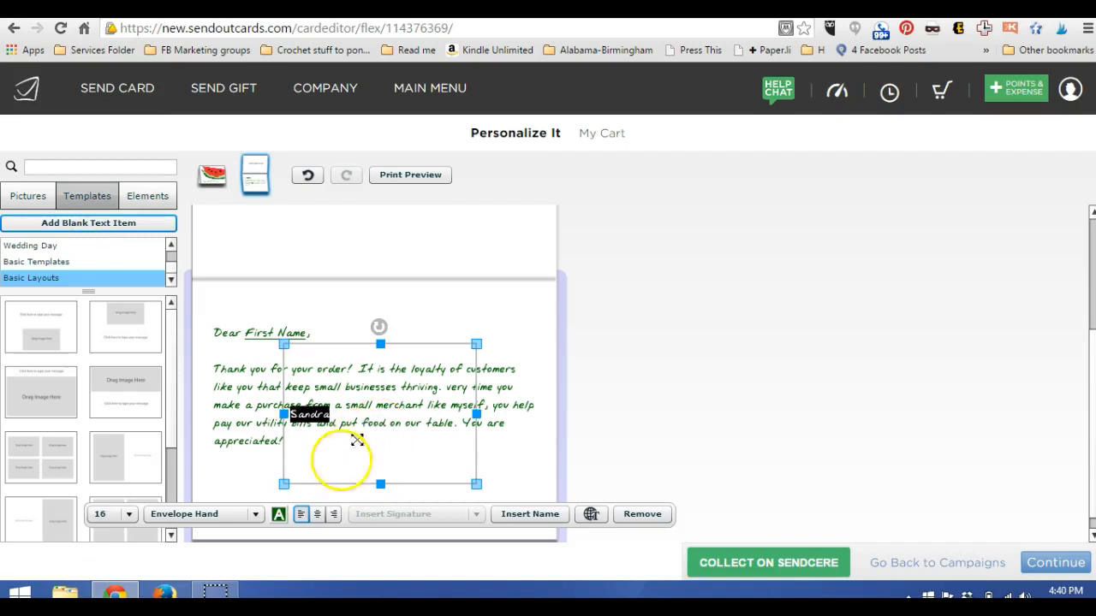
left_click(254, 515)
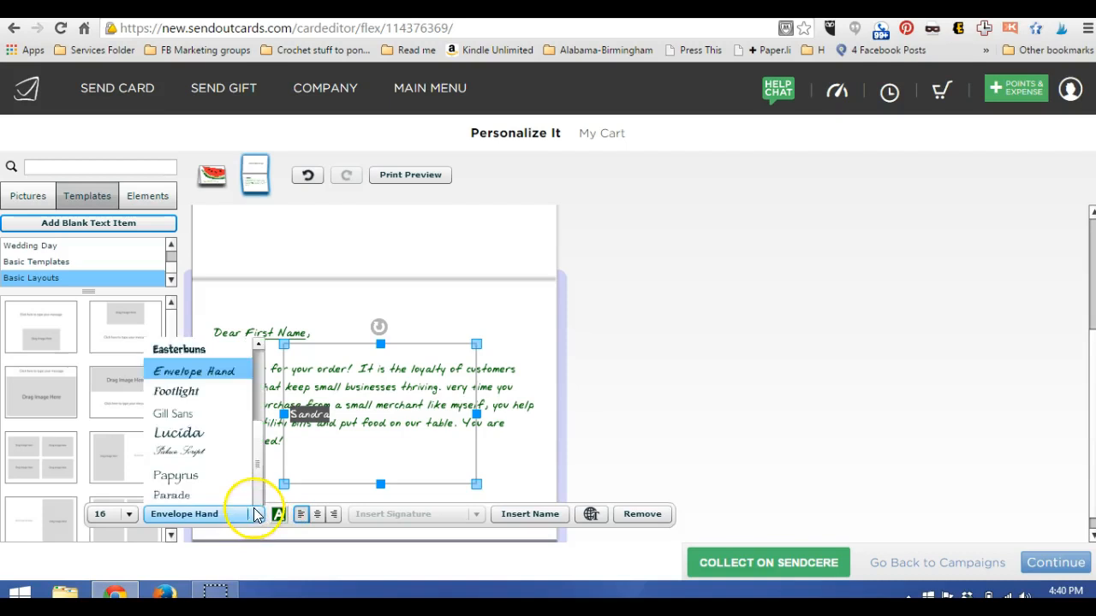
left_click(384, 419)
type("Giroua")
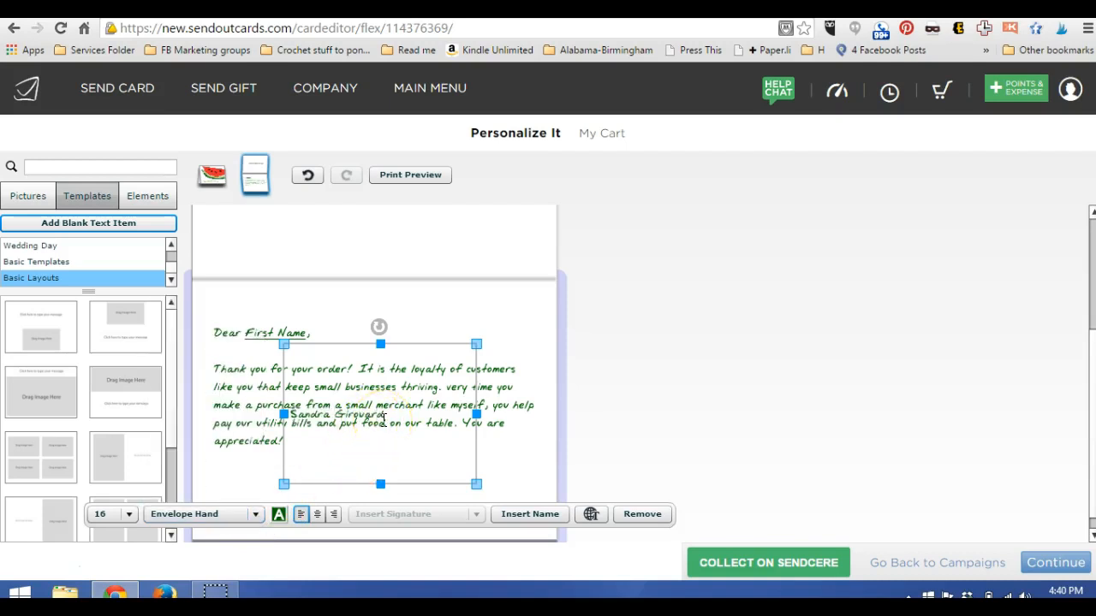
type("rd")
Set the sender's name to the Wendy font and center it in its text box
key("ctrl+a")
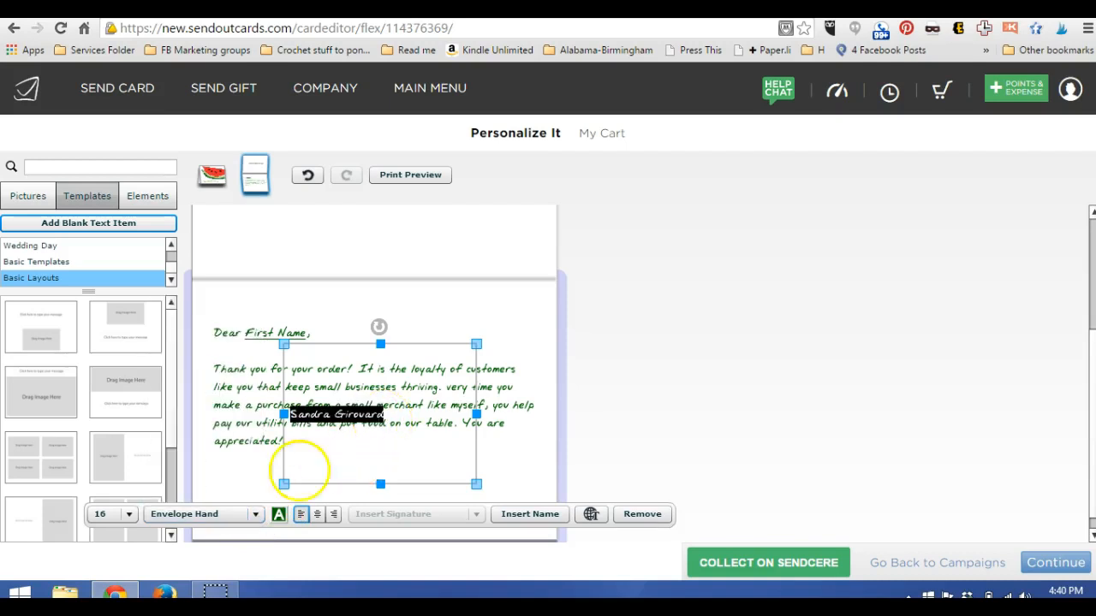
left_click(254, 514)
scroll(249, 463, "down", 3)
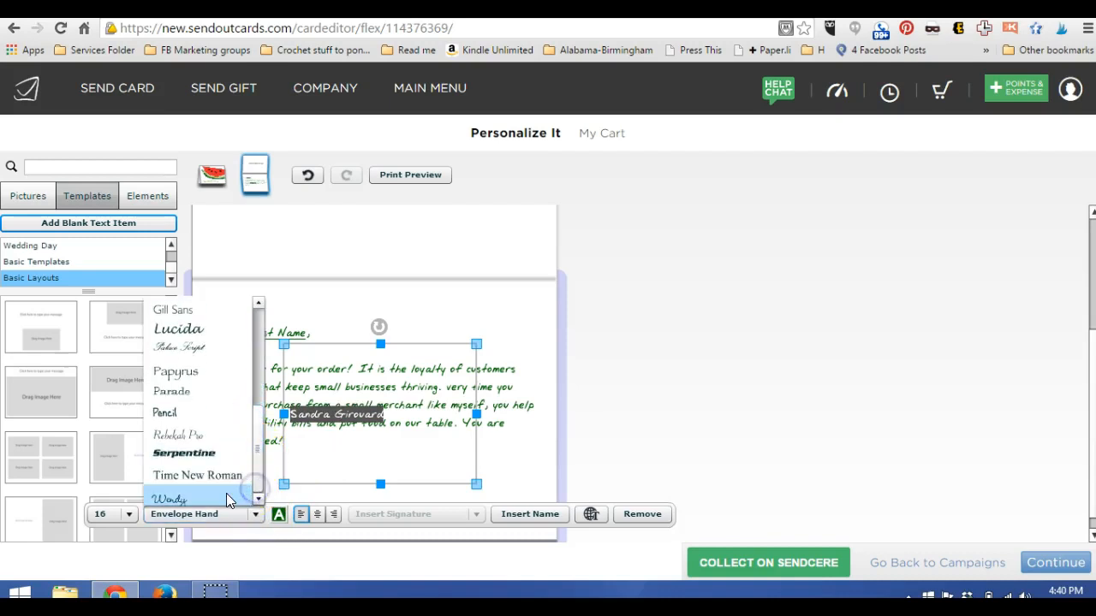
left_click(230, 495)
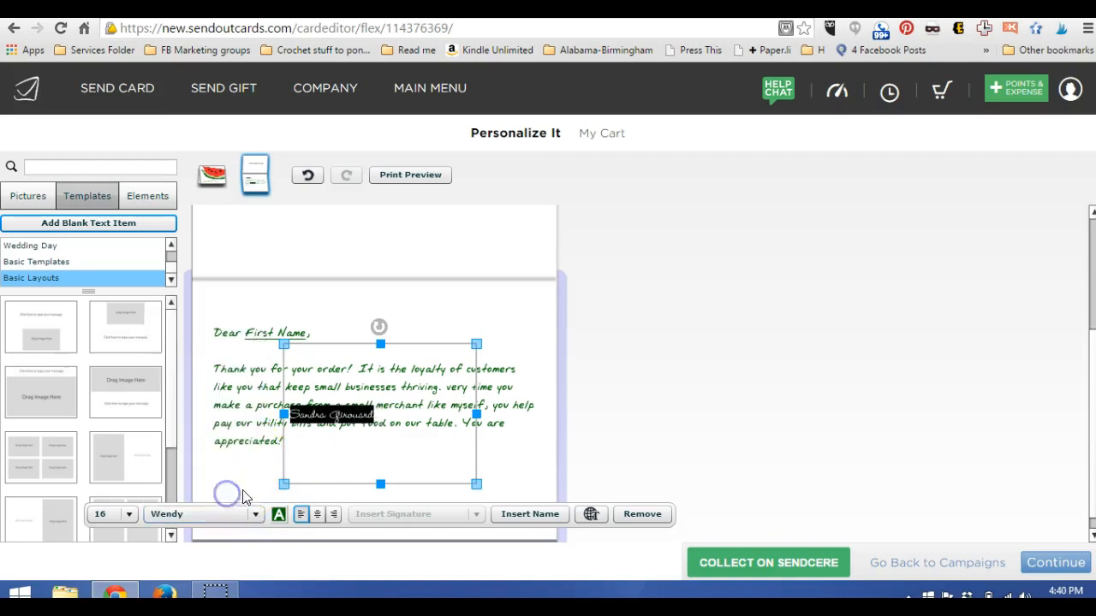
left_click(318, 516)
Shrink the signature box's height, place it below the end of the message, and tilt it slightly upward
left_click_drag(380, 483, 382, 402)
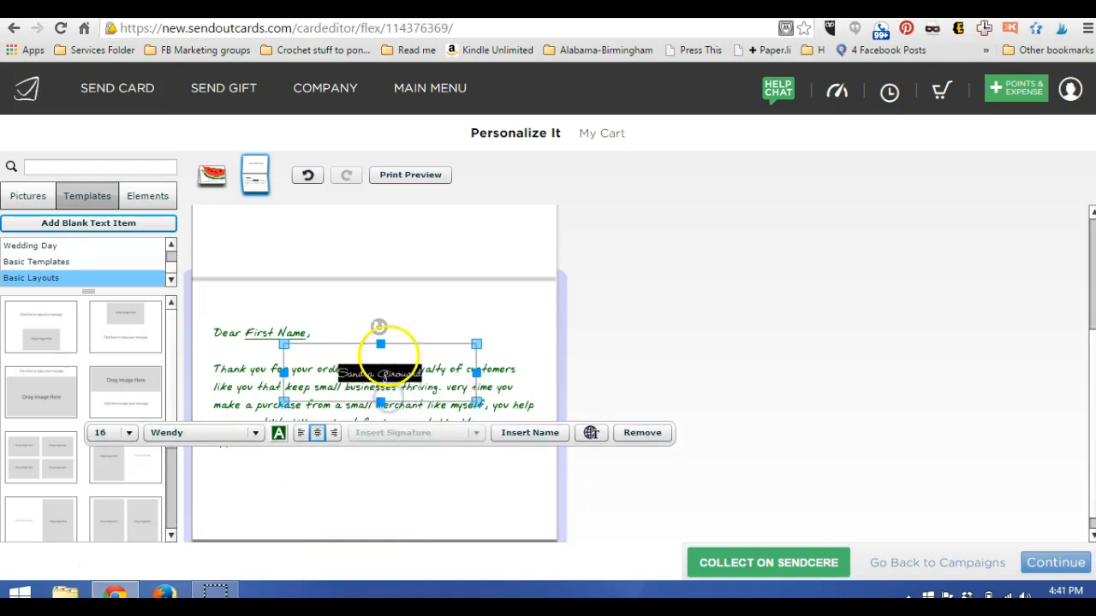
mouse_move(390, 351)
left_mouse_down()
mouse_move(460, 437)
mouse_move(458, 453)
left_mouse_up()
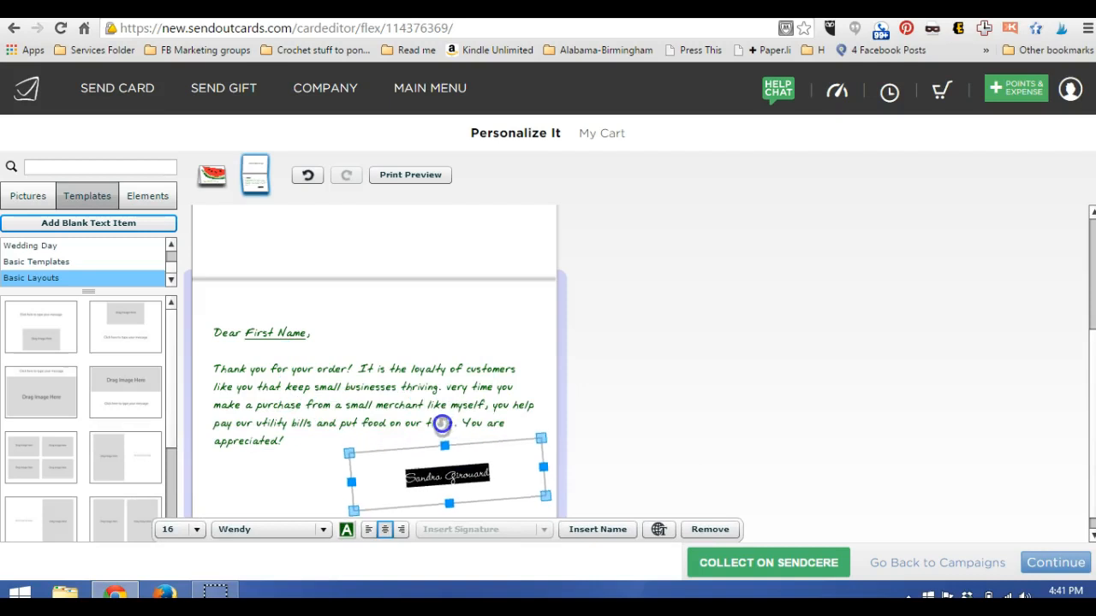
left_click(575, 426)
Look through the available fonts for the signature text and keep Wendy
left_click(422, 486)
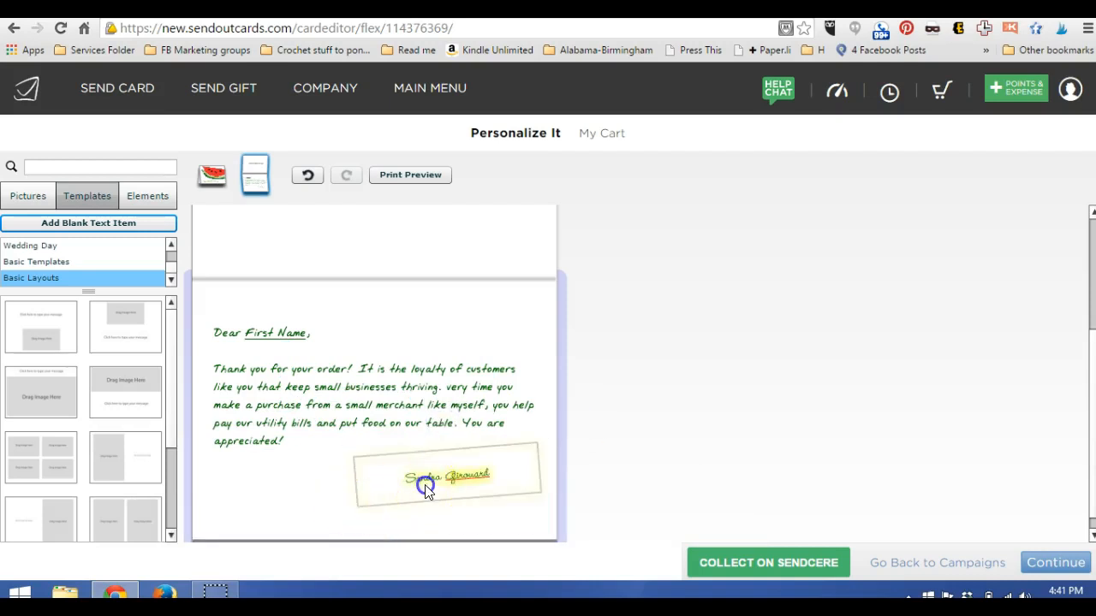
left_click(325, 530)
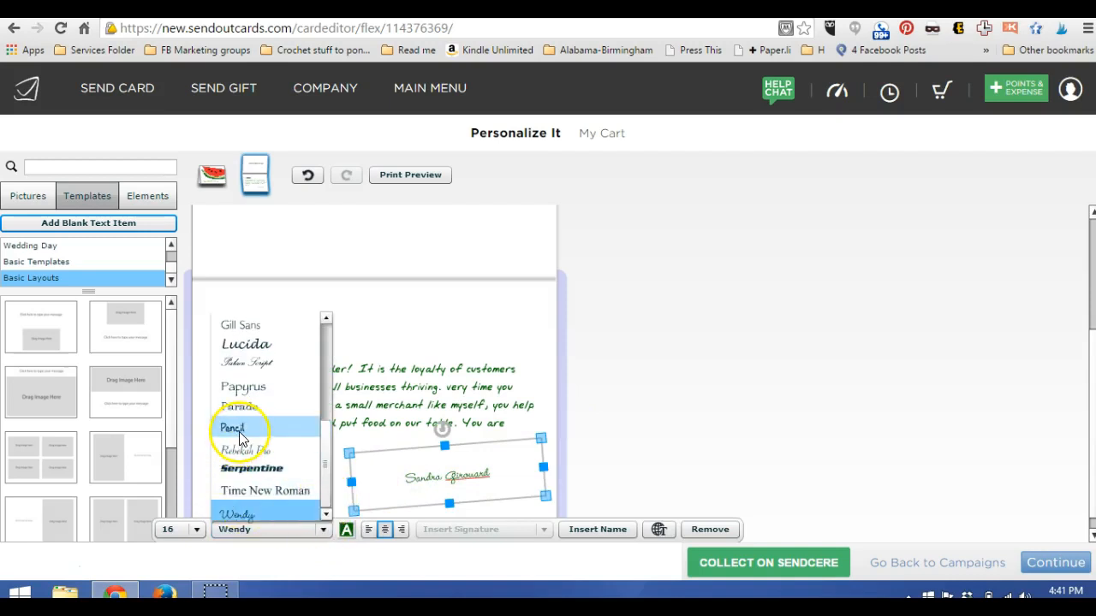
left_click(237, 513)
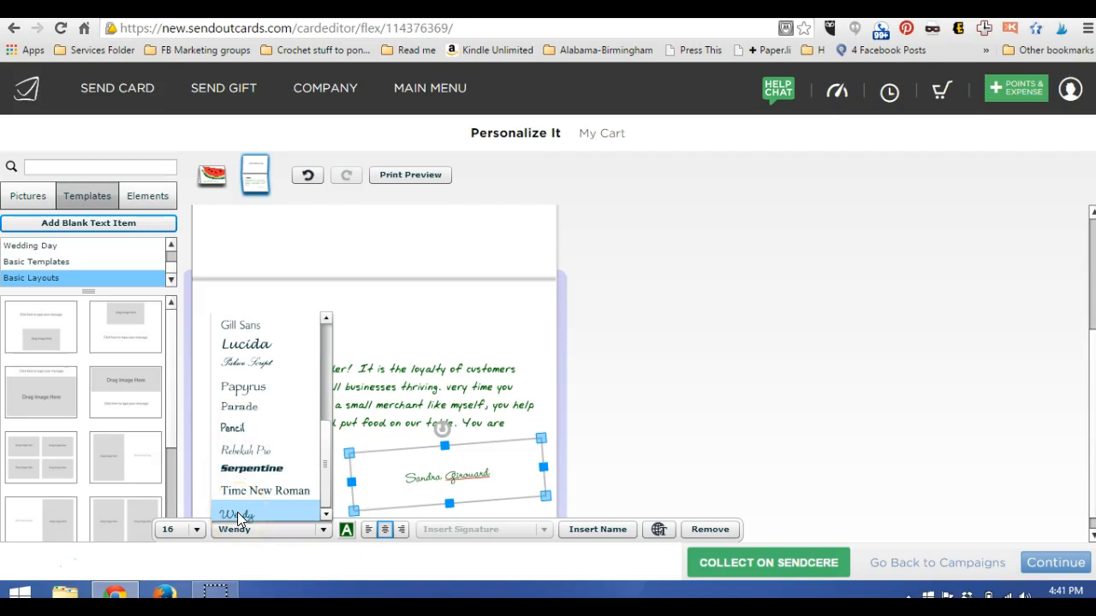
left_click(644, 473)
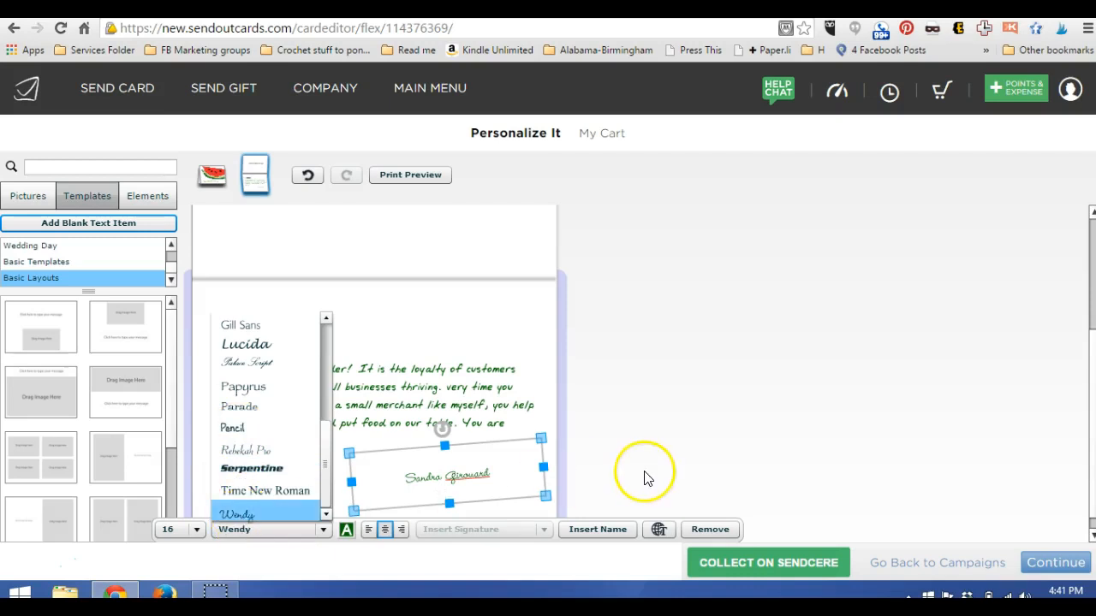
left_click(421, 490)
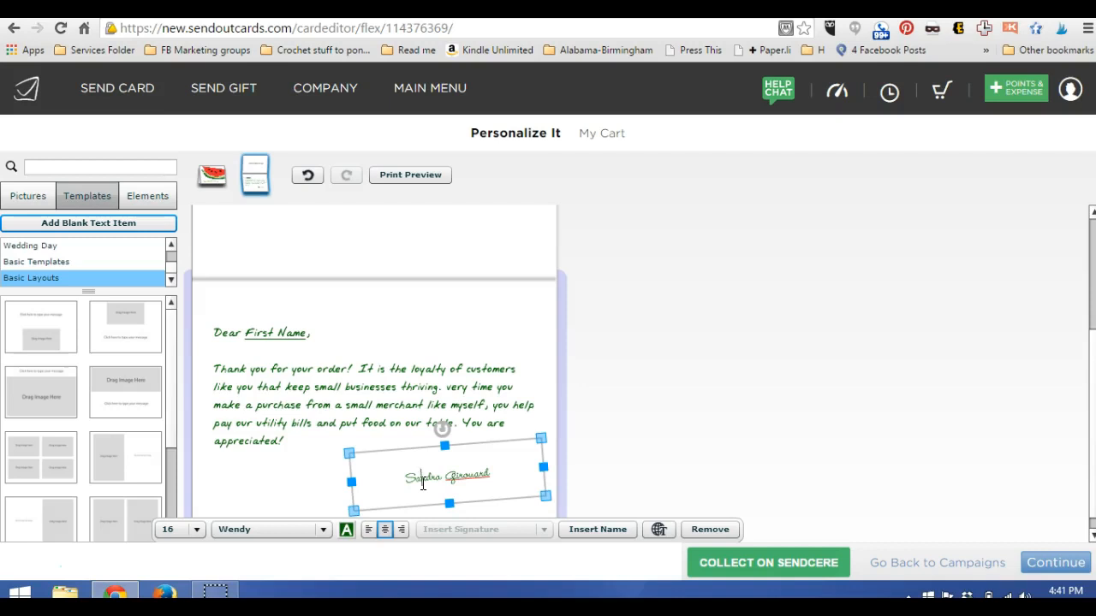
left_click(657, 400)
Place the sender's portrait photo from the saved pictures in the lower panel's bottom-right corner and shrink it to a small square
left_click(28, 202)
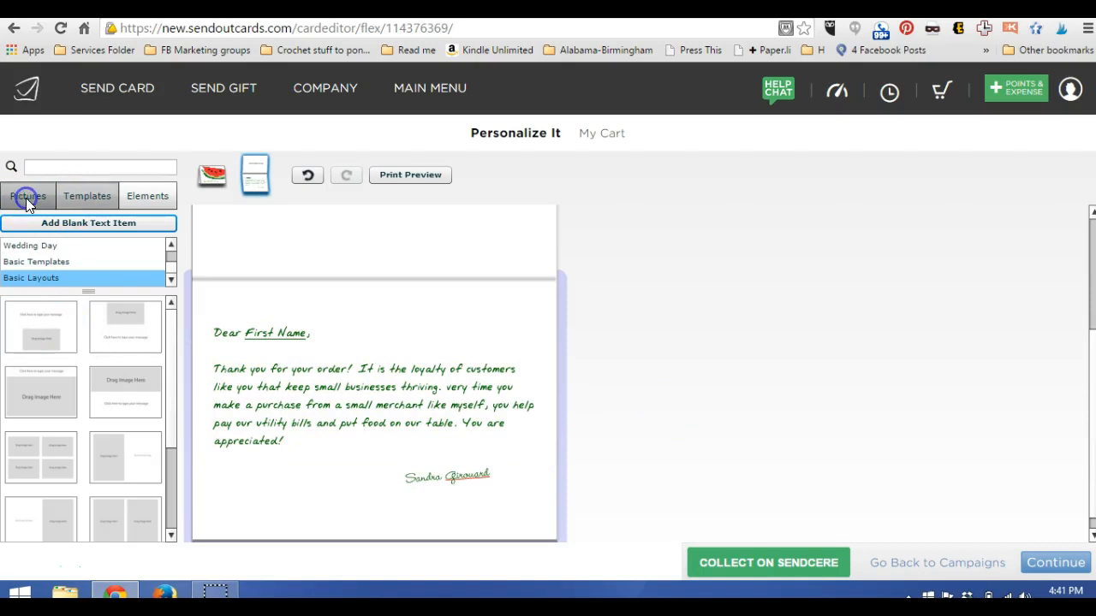
left_click_drag(170, 352, 171, 324)
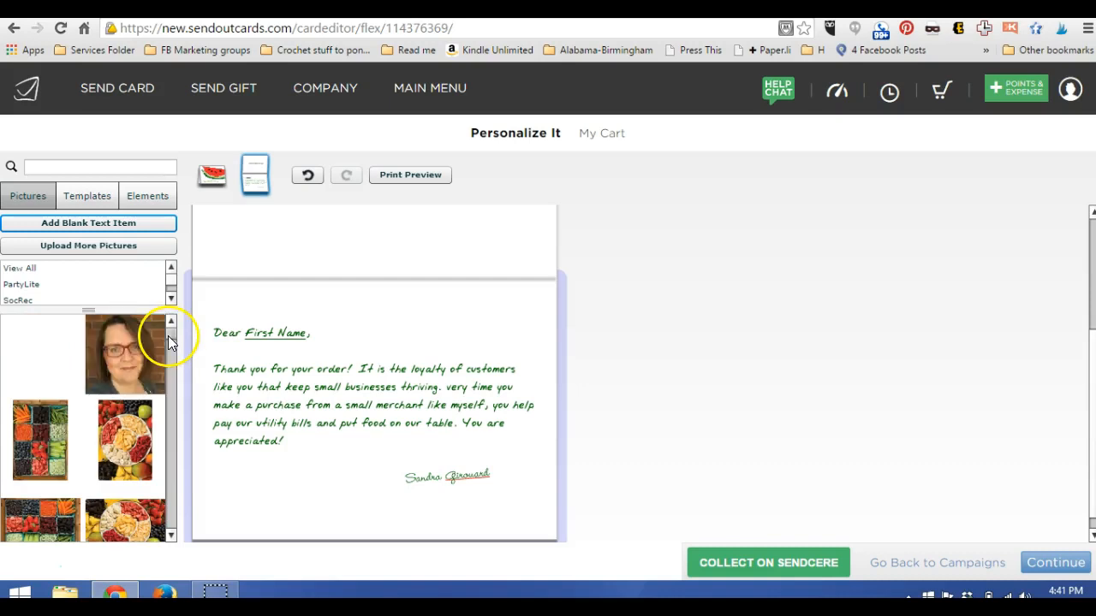
left_click(171, 359)
left_click(170, 398)
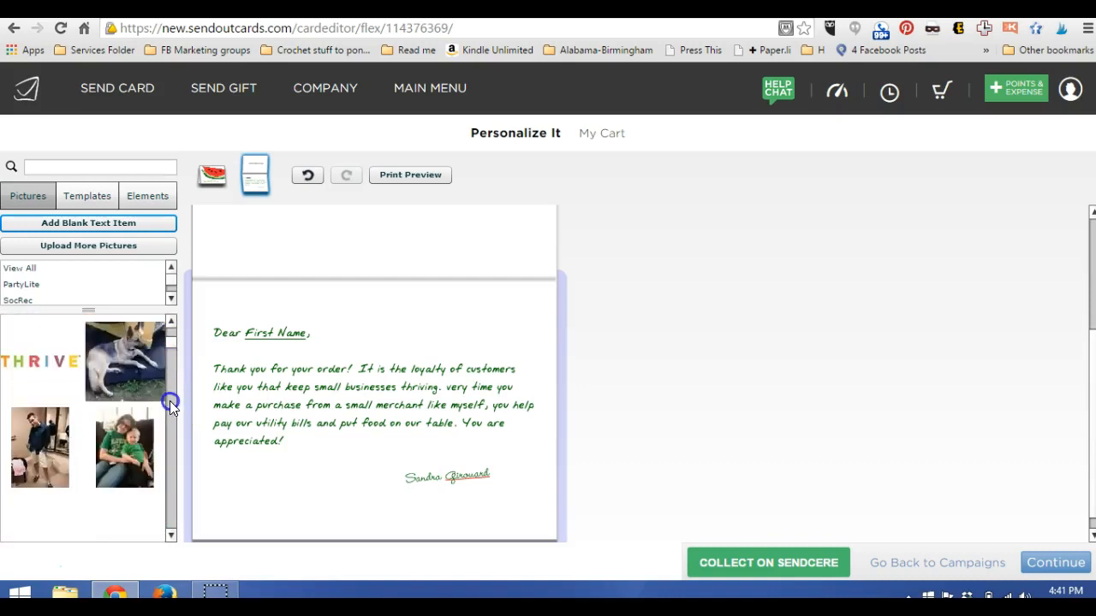
left_click(170, 321)
left_click(169, 321)
left_click(169, 322)
left_click(169, 321)
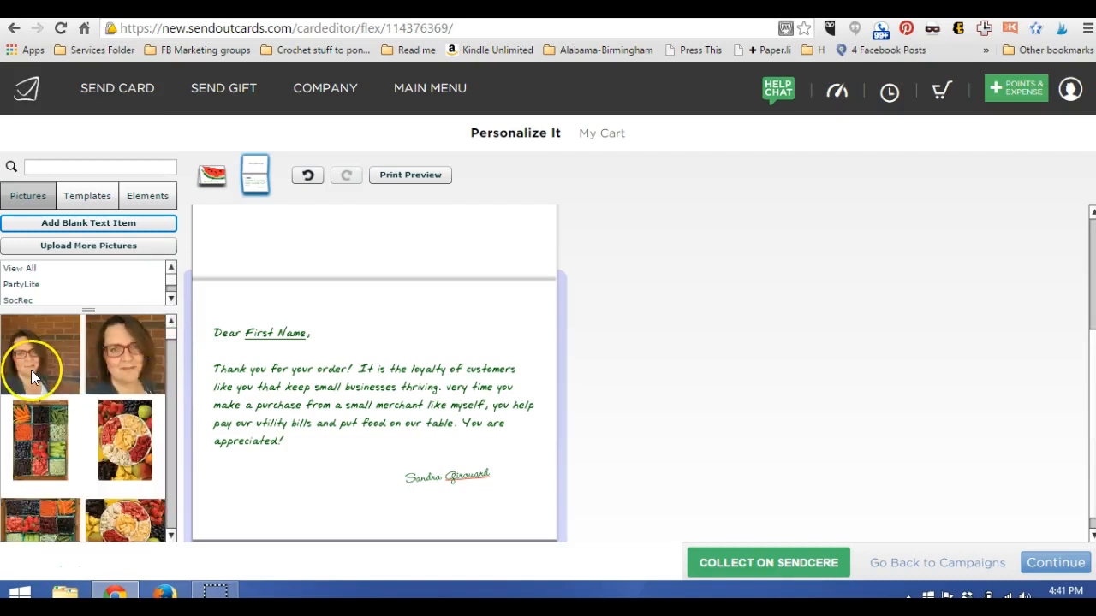
mouse_move(325, 505)
left_mouse_down()
mouse_move(357, 489)
mouse_move(487, 502)
mouse_move(493, 482)
left_mouse_up()
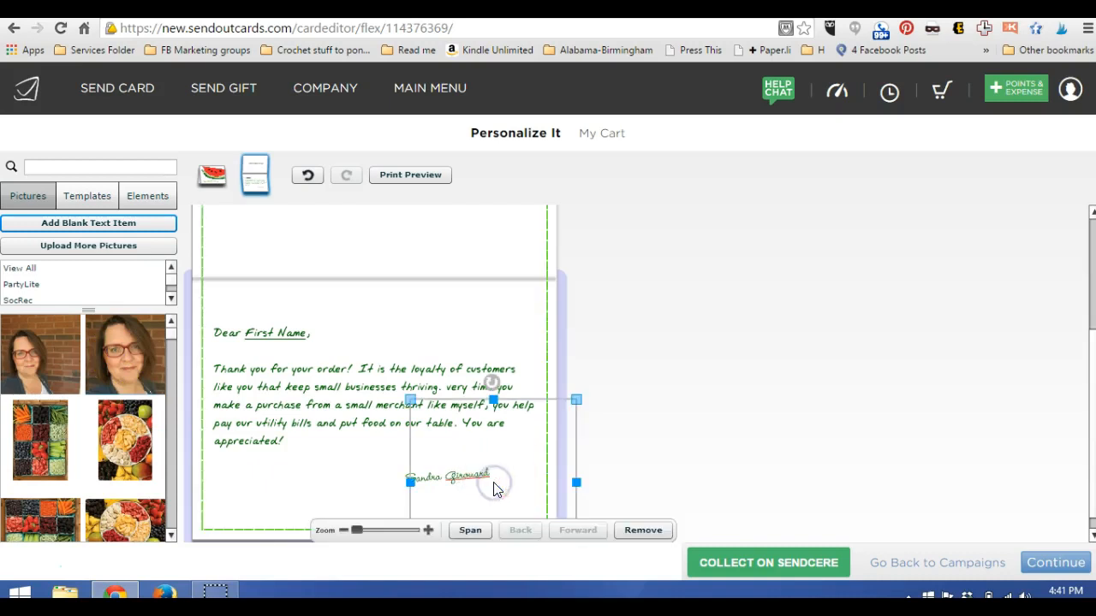
left_click_drag(578, 398, 490, 473)
Move the signature text to the left of the portrait photo so they do not overlap
mouse_move(467, 509)
left_mouse_down()
mouse_move(503, 458)
mouse_move(385, 443)
left_mouse_up()
left_click(414, 484)
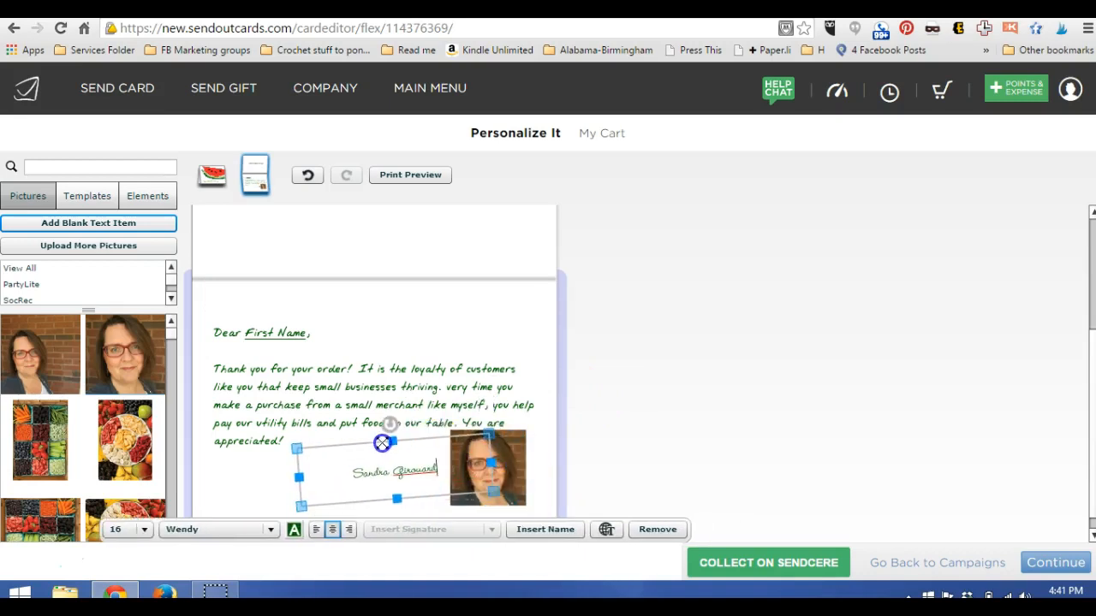
left_click(621, 437)
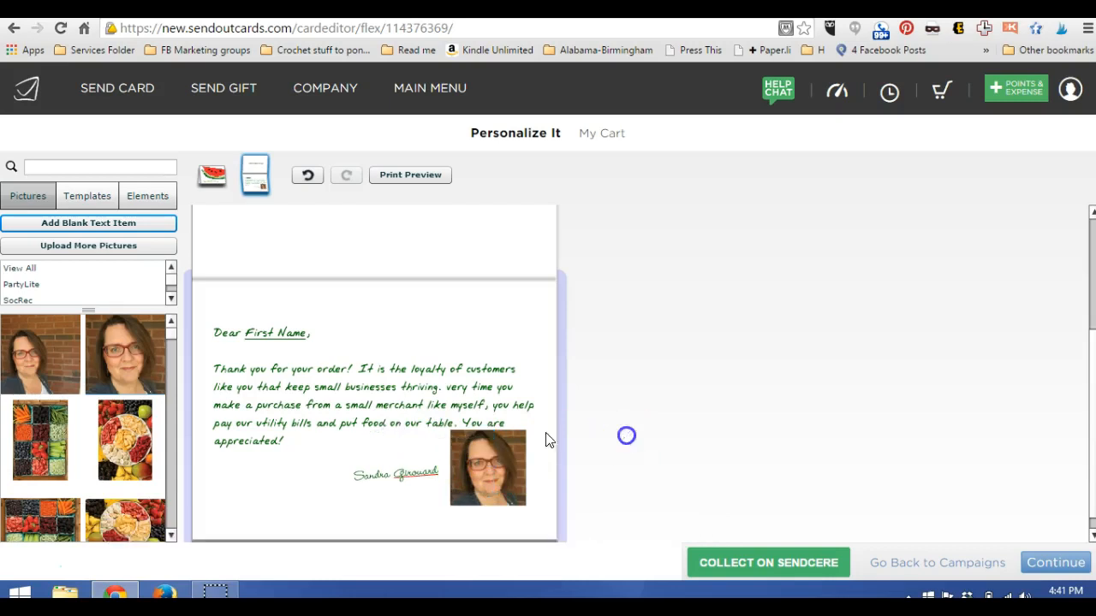
Add the THRIVE logo from the saved pictures to the card and place it at the lower left, below the message
scroll(169, 381, "down", 2)
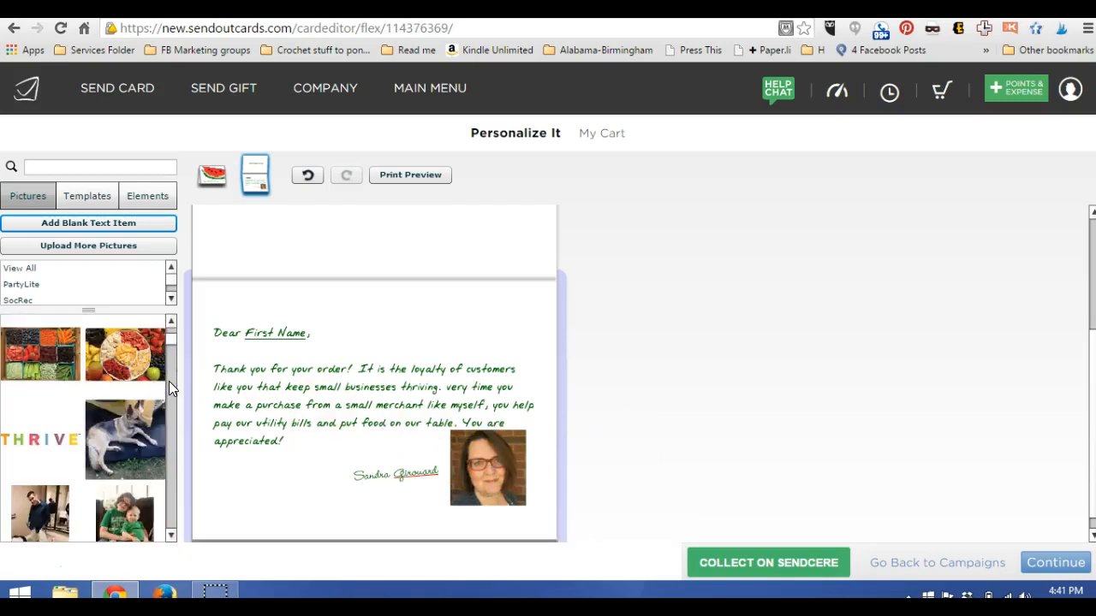
left_click_drag(58, 441, 293, 460)
left_click_drag(396, 449, 309, 492)
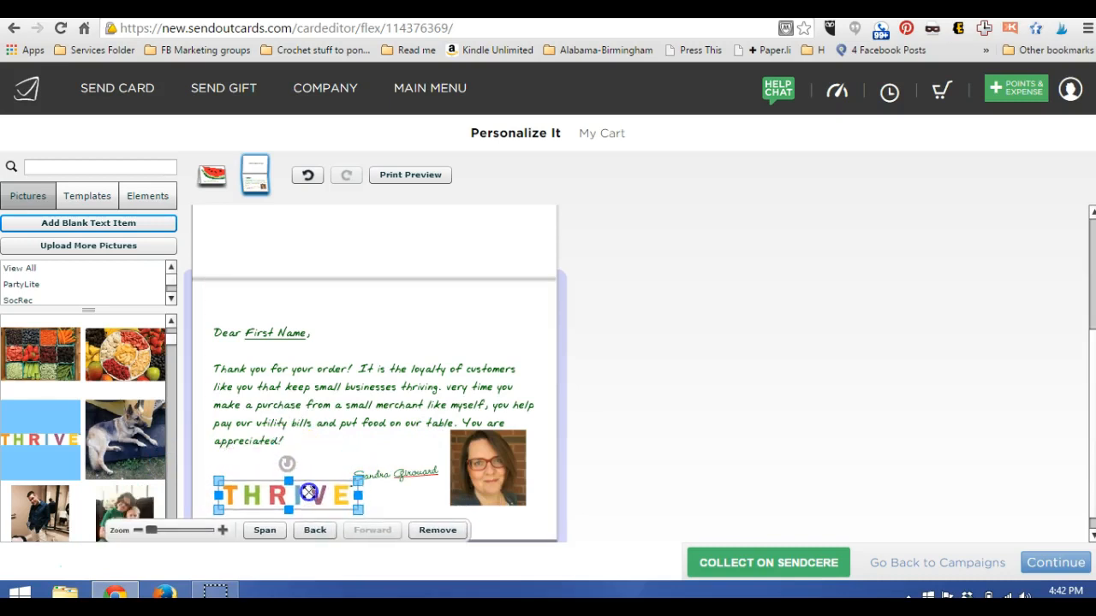
Finish personalizing the card and continue to the cart without adding a gift
left_click(577, 421)
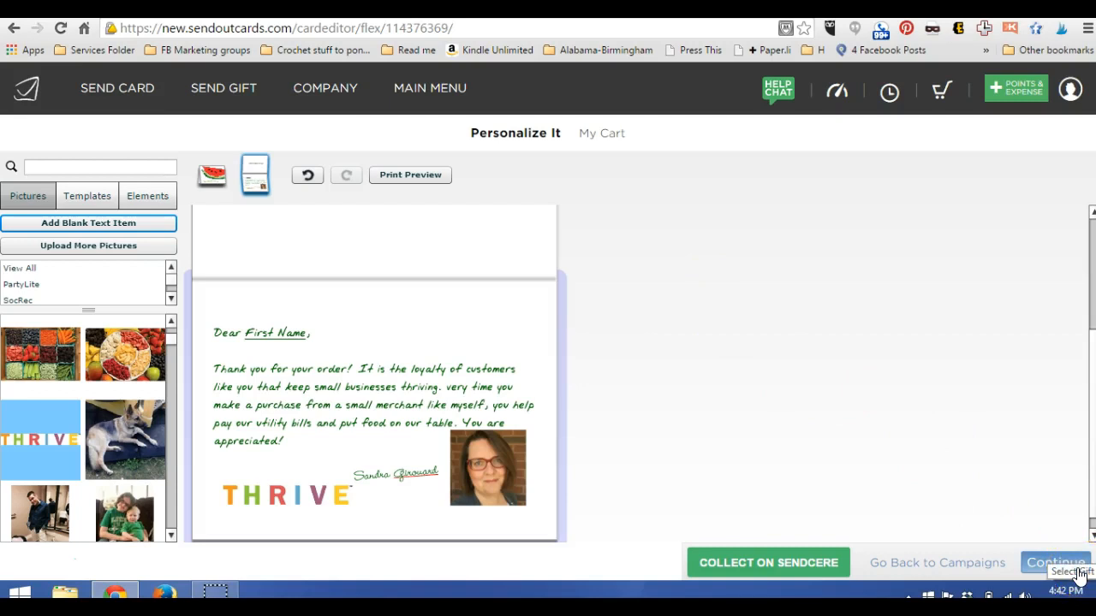
left_click(1037, 563)
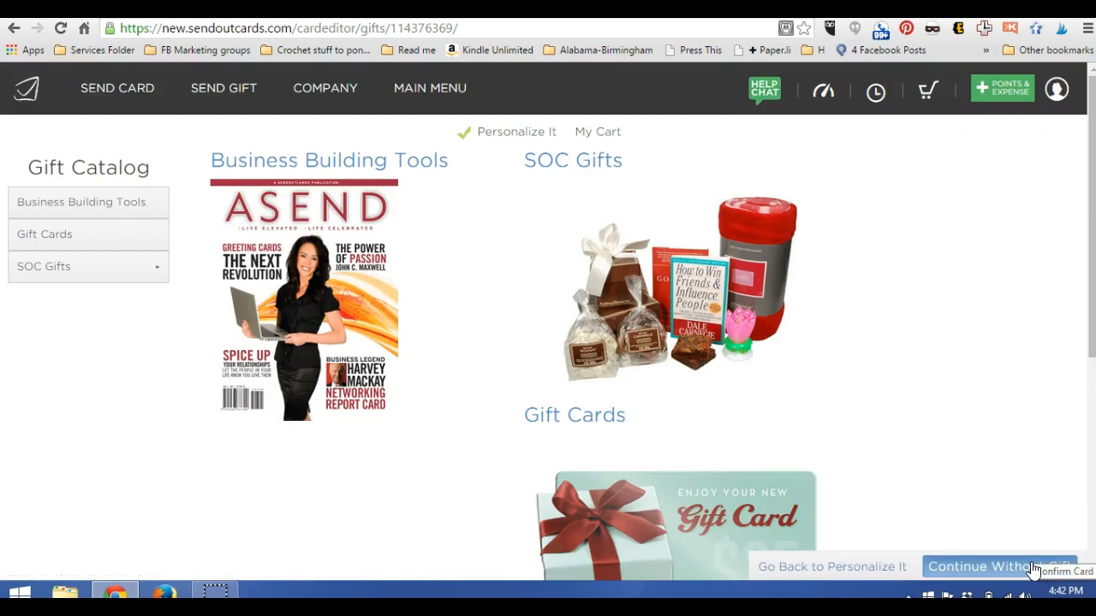
left_click(1023, 568)
left_click(1016, 568)
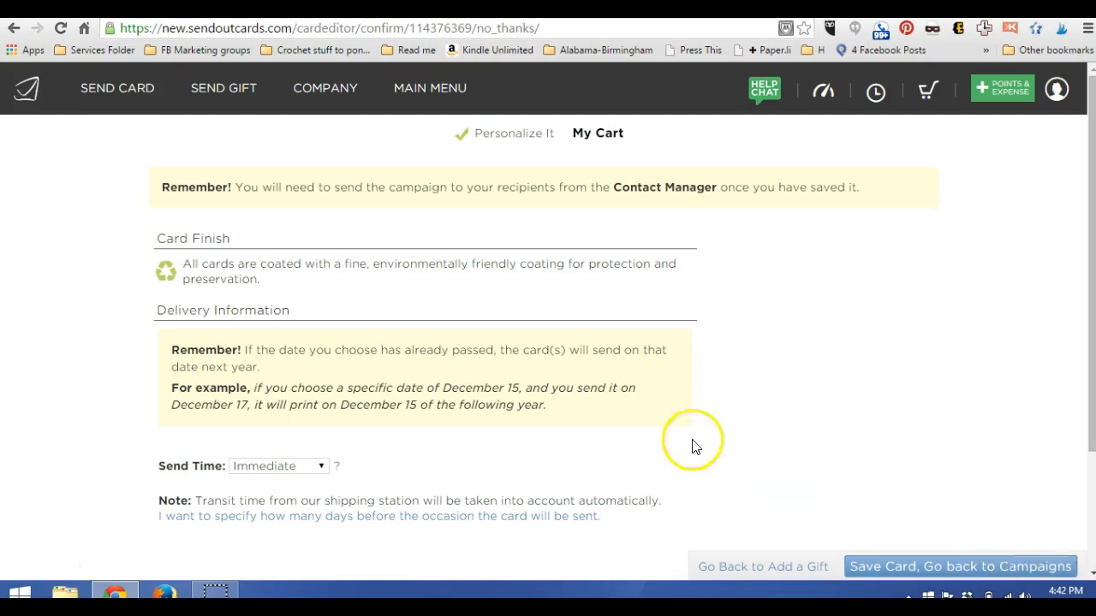
Review the send time options, keep Immediate, and save the card back to the campaign
left_click(320, 466)
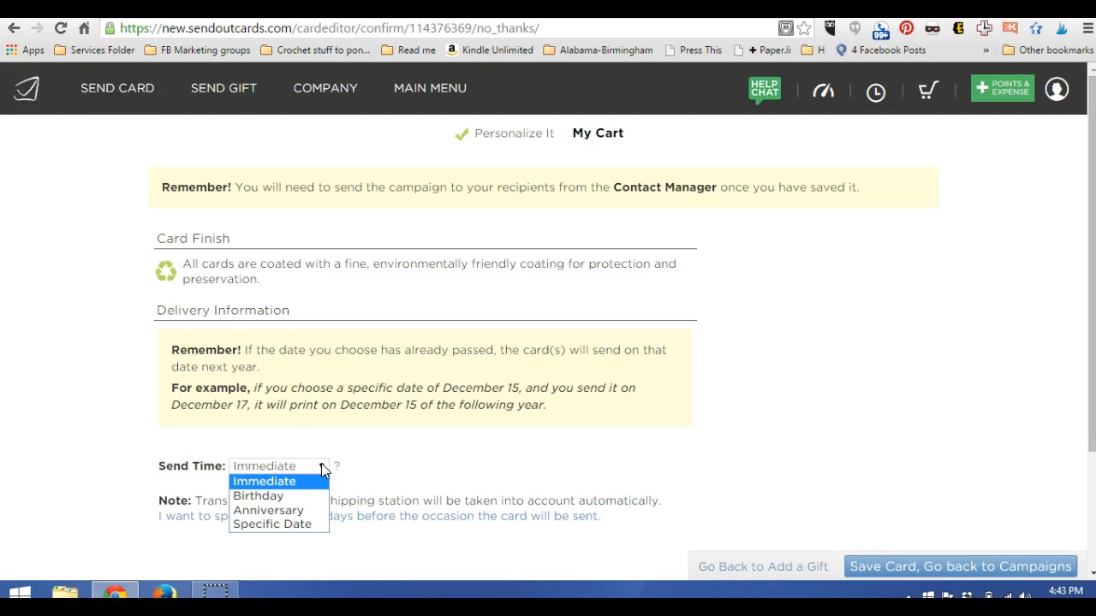
left_click(410, 454)
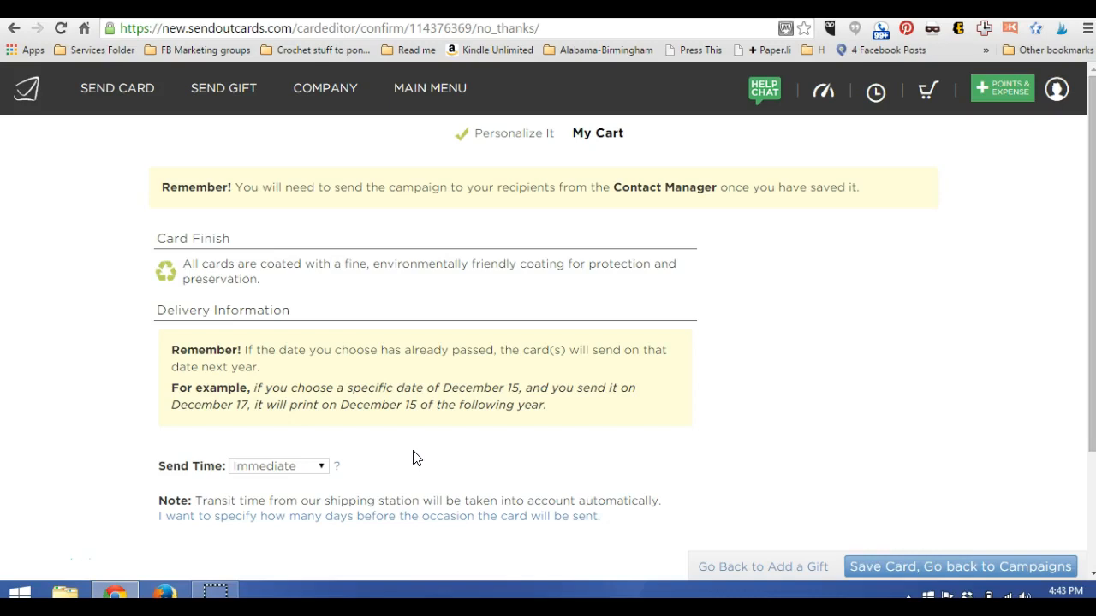
left_click(919, 567)
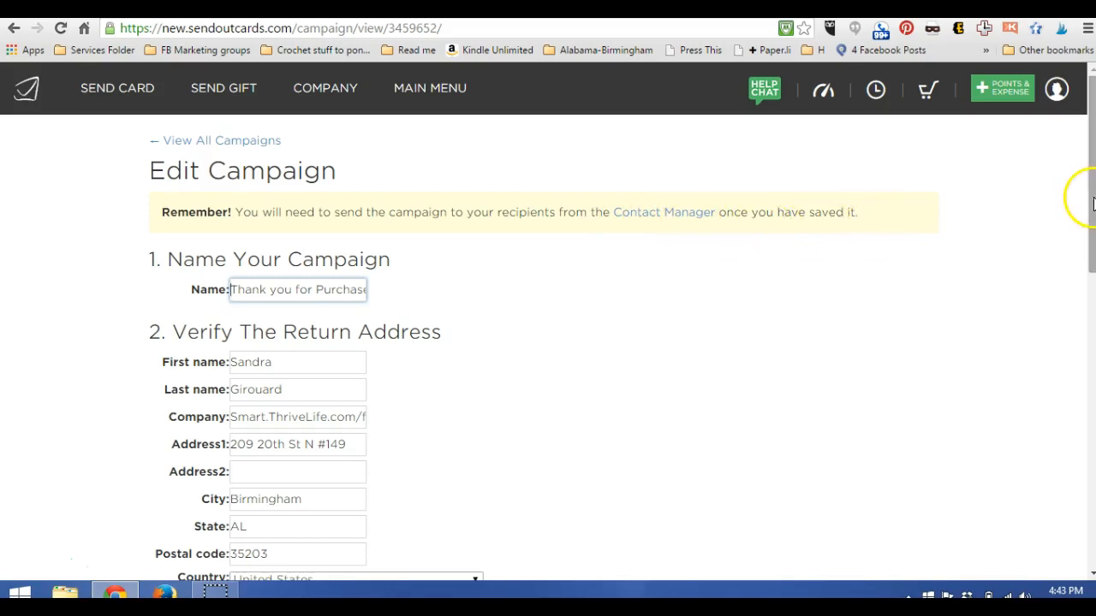
Choose the customized SmartFoodStorage.net back panel for the campaign
left_click_drag(1091, 206, 1088, 362)
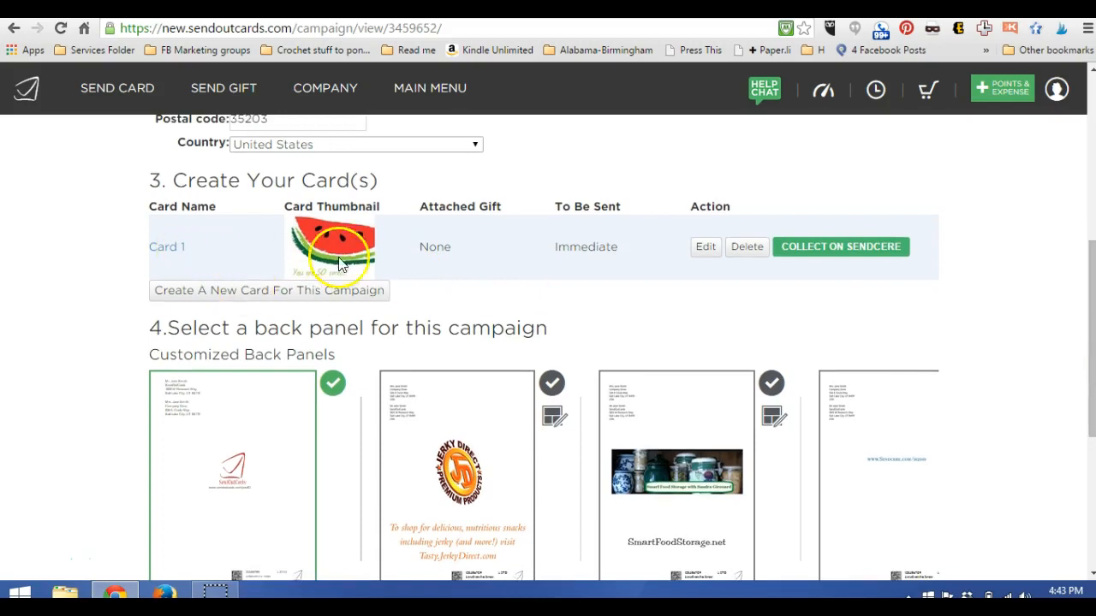
mouse_move(1091, 345)
left_mouse_down()
mouse_move(1092, 362)
mouse_move(1090, 338)
left_mouse_up()
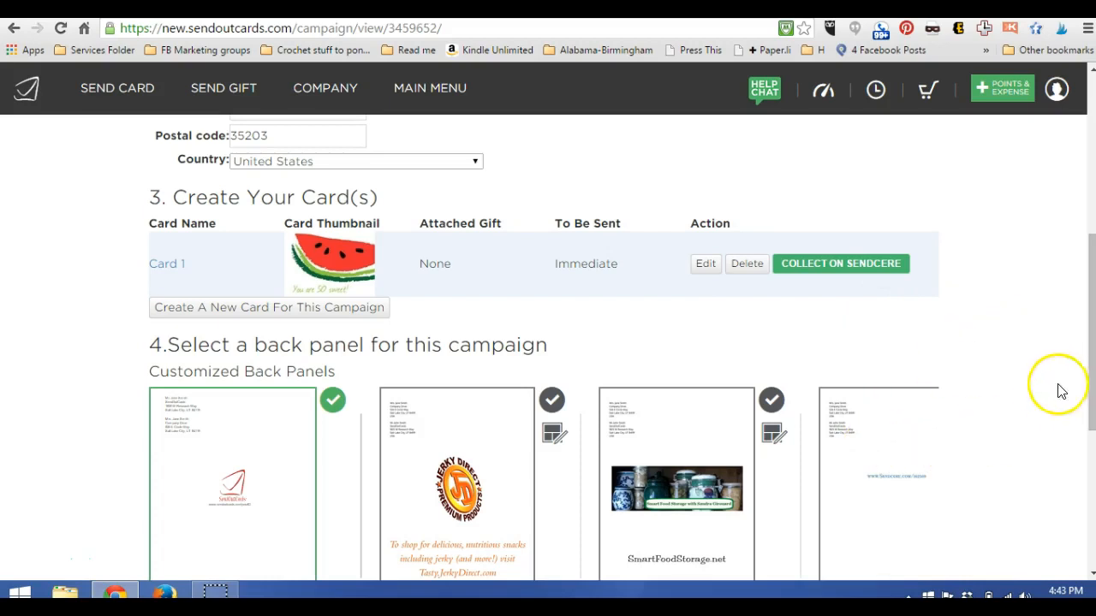
left_click_drag(1090, 387, 1084, 457)
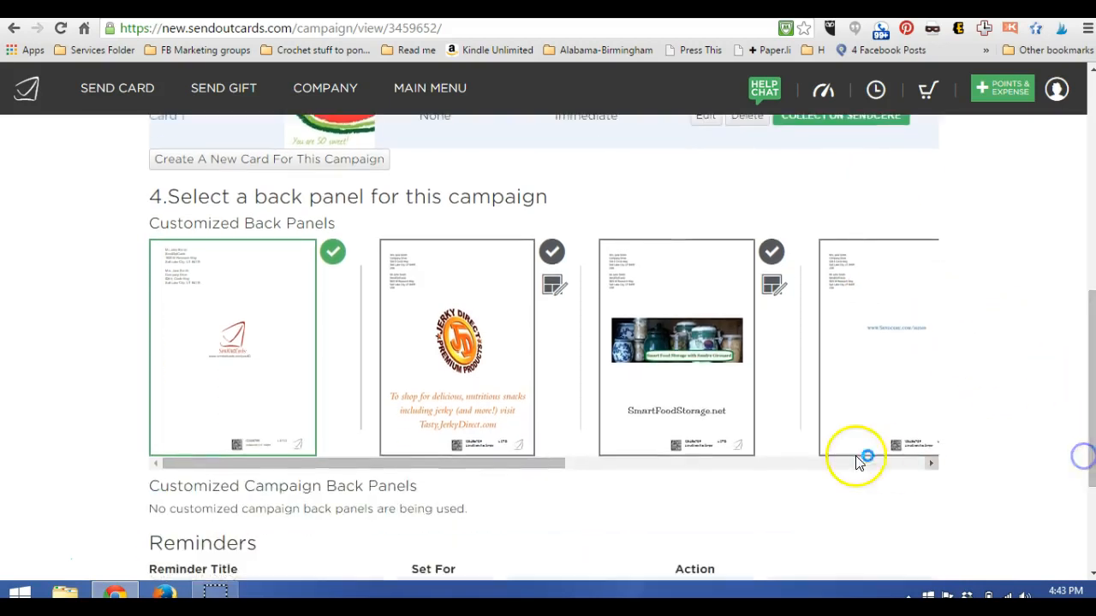
left_click(771, 254)
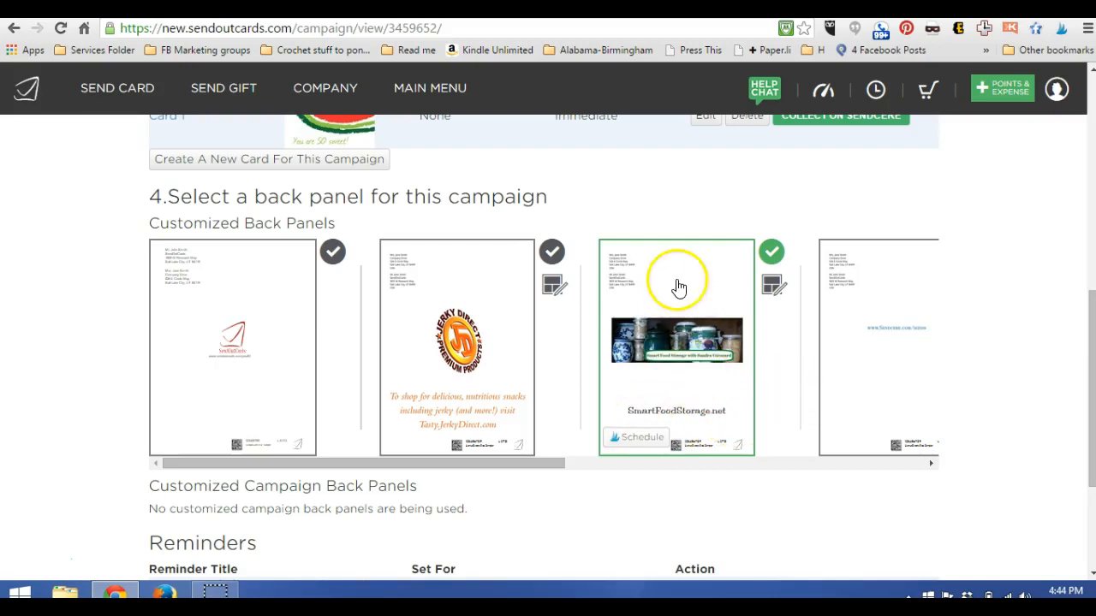
Review the campaign's card, back panel and reminders sections, and save the campaign
left_click_drag(1085, 364, 1081, 270)
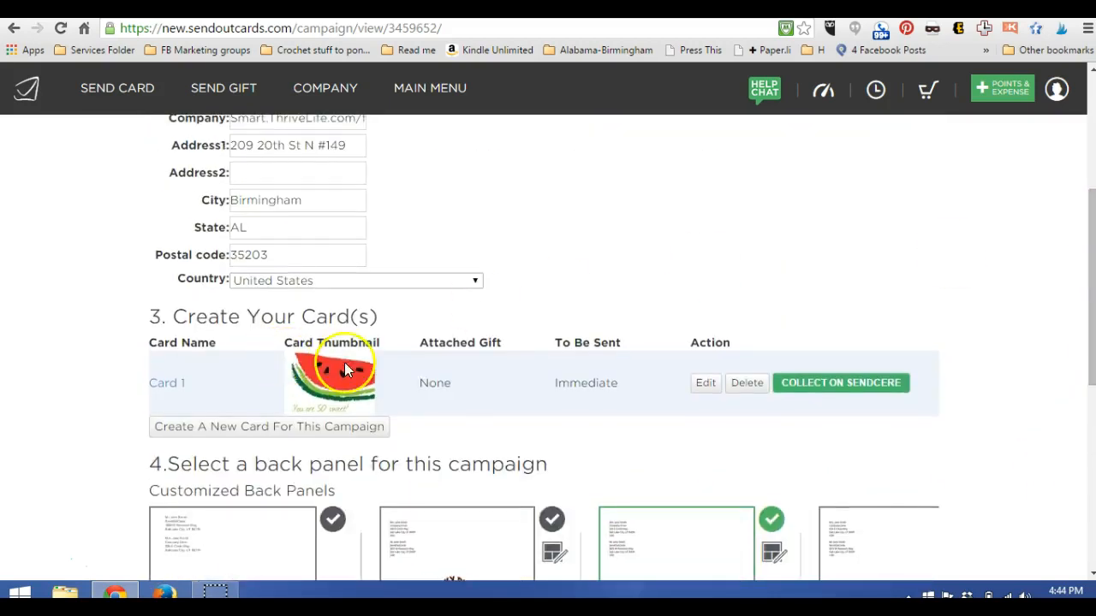
left_click_drag(1091, 310, 1088, 403)
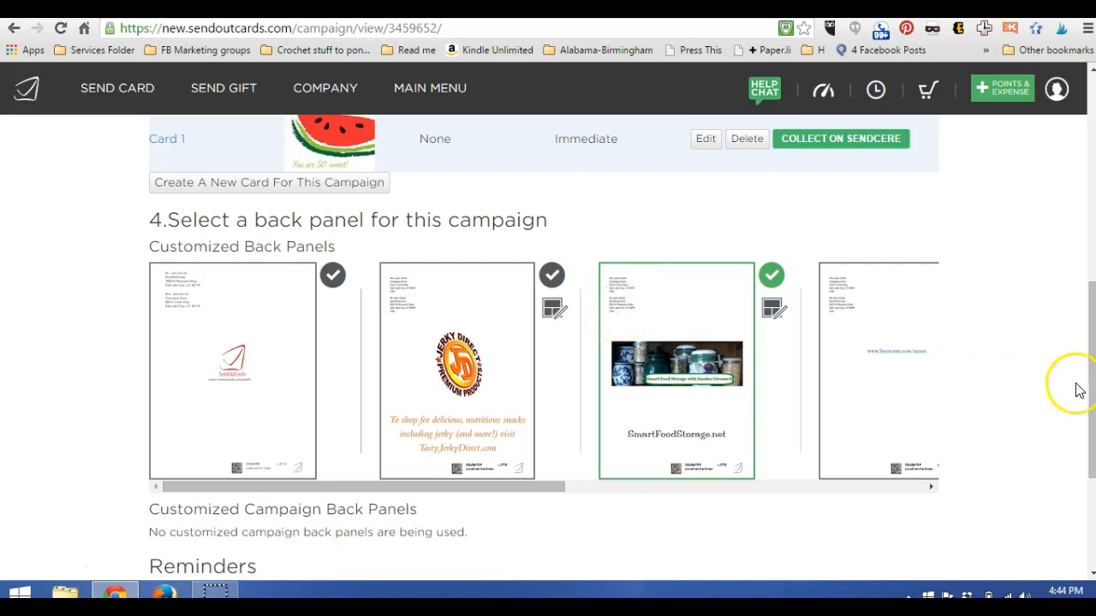
left_click_drag(1089, 390, 1089, 468)
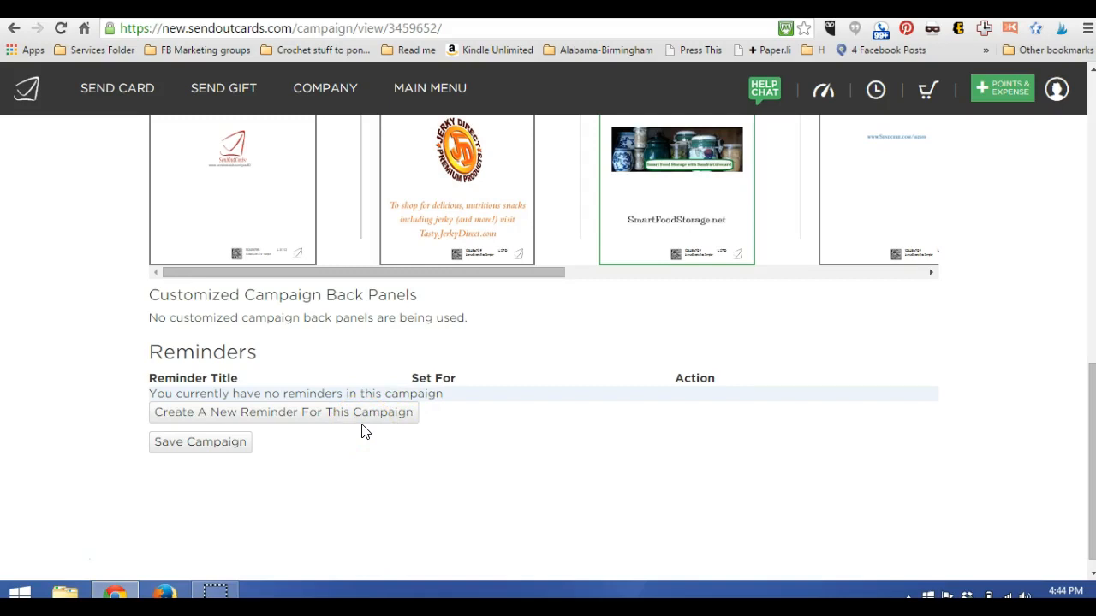
left_click(203, 454)
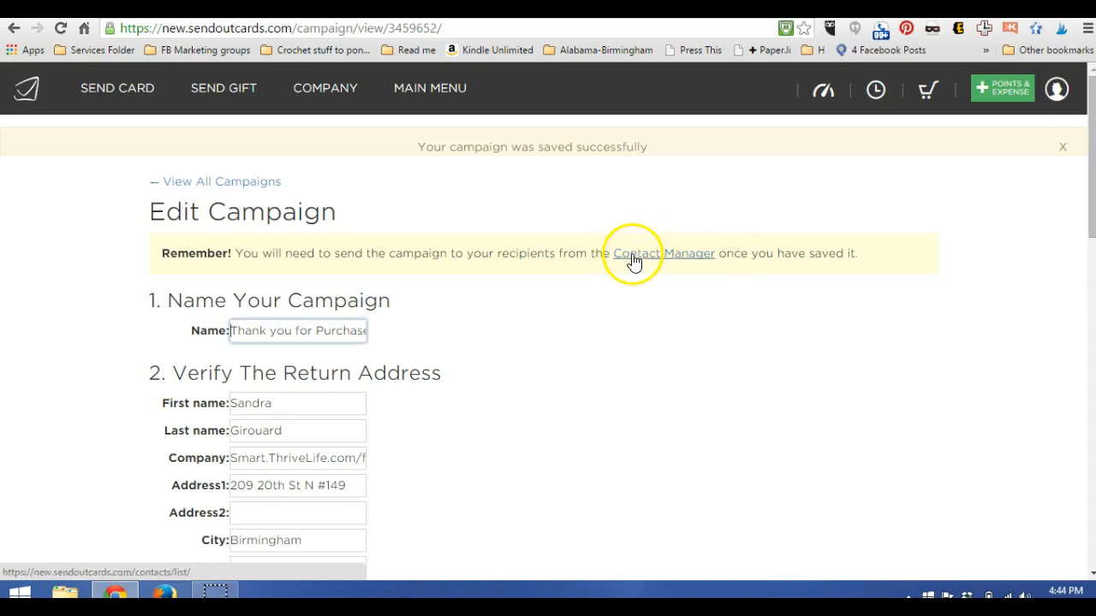
Search the Contact Manager by the recipient's first name and open the matching contact's record
left_click(444, 96)
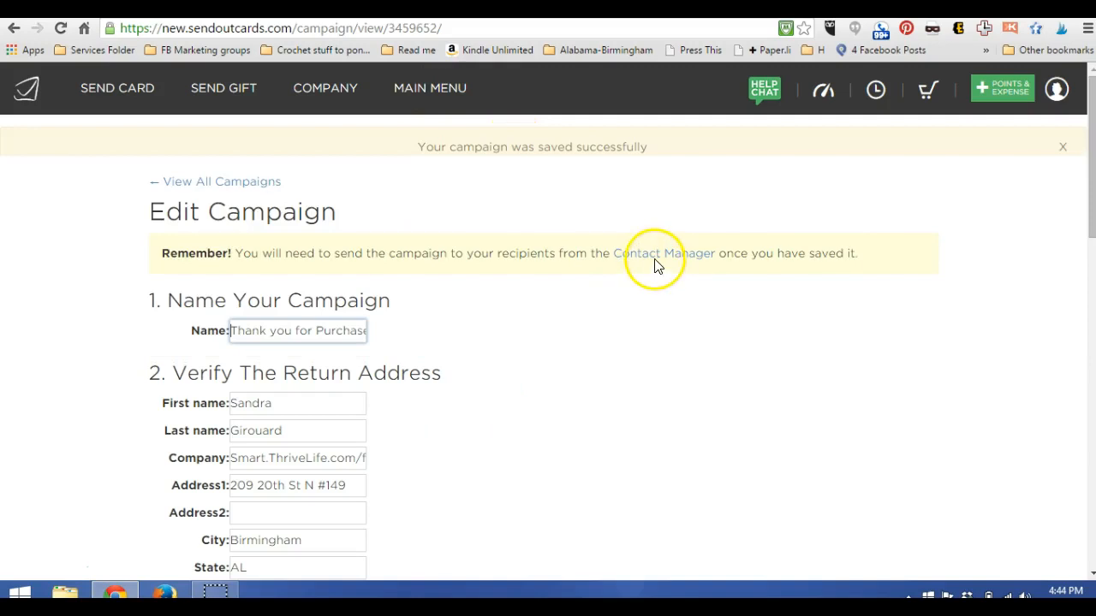
left_click(656, 262)
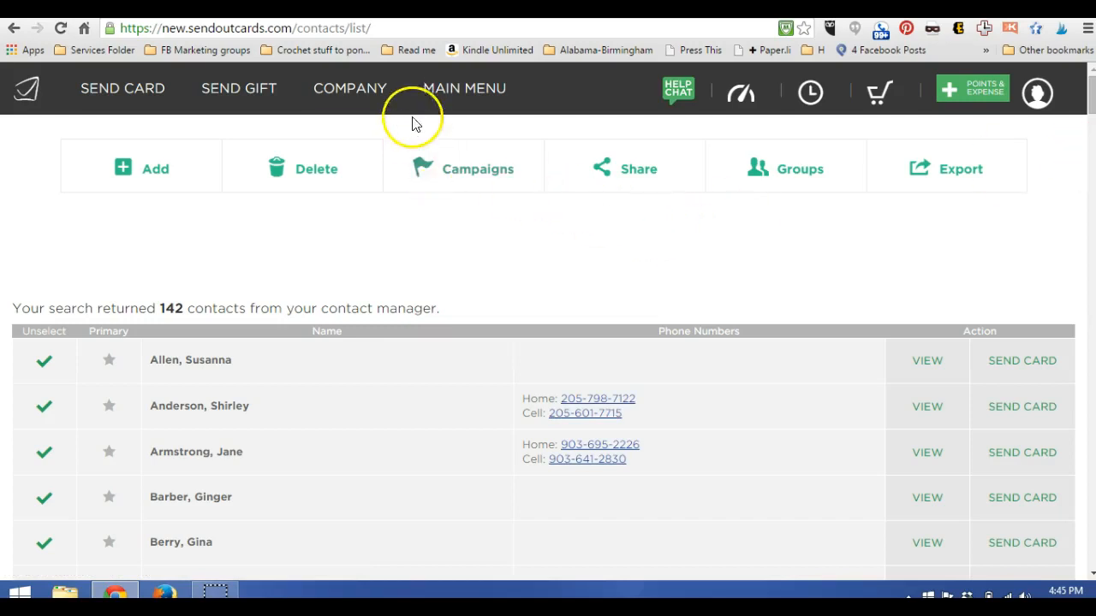
mouse_move(464, 89)
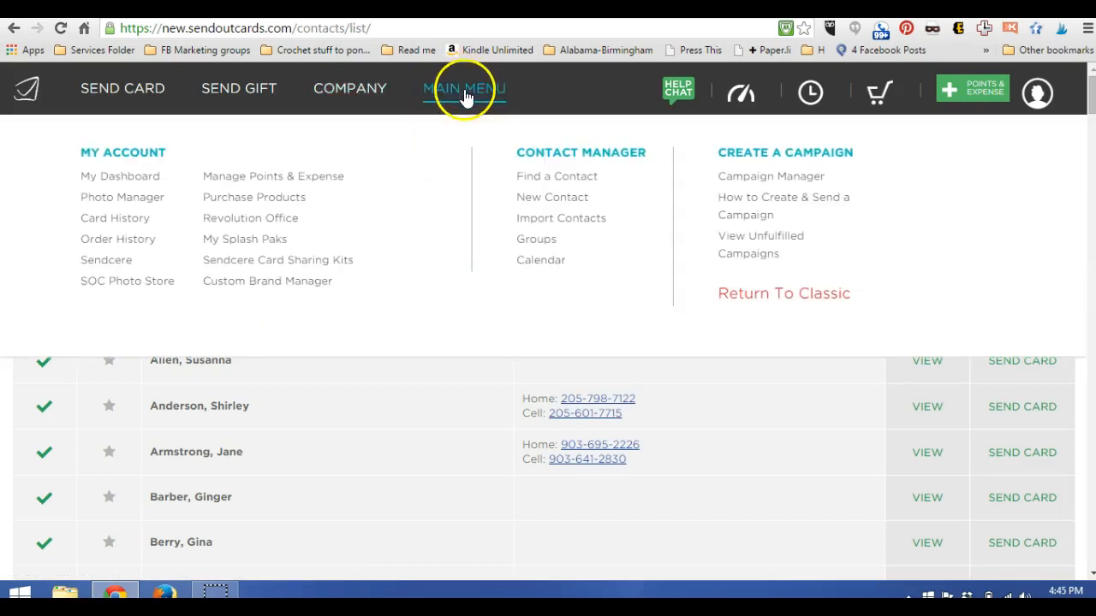
left_click(555, 181)
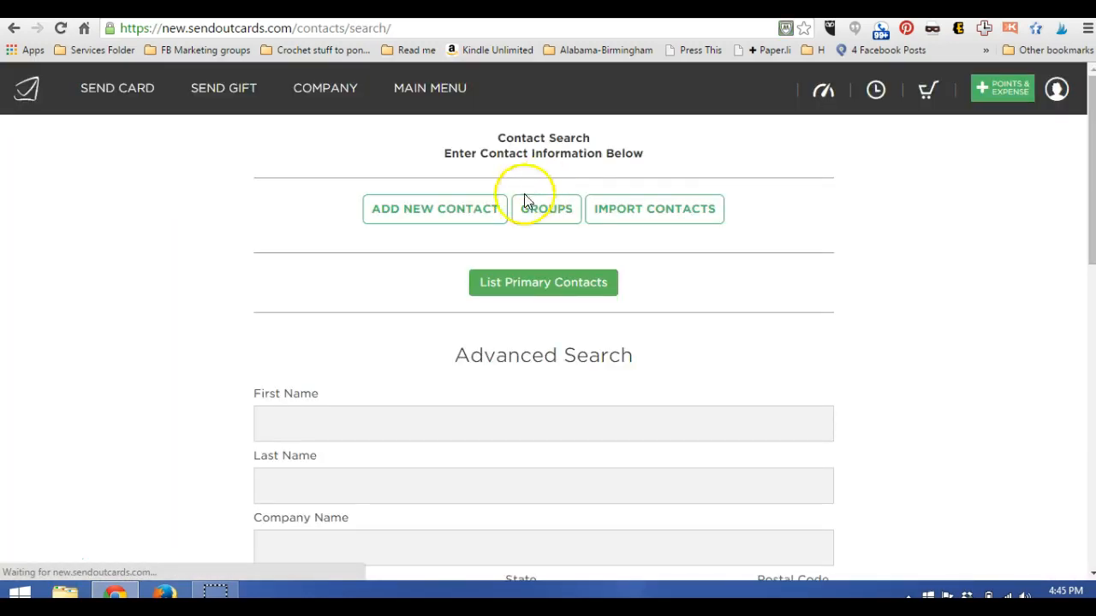
left_click(341, 428)
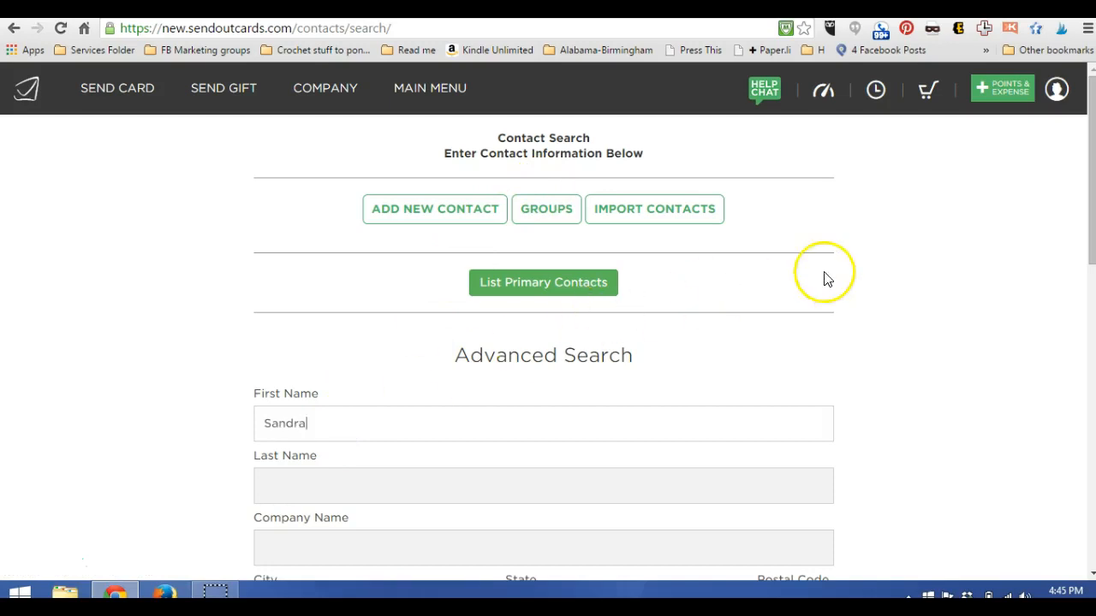
left_click(593, 288)
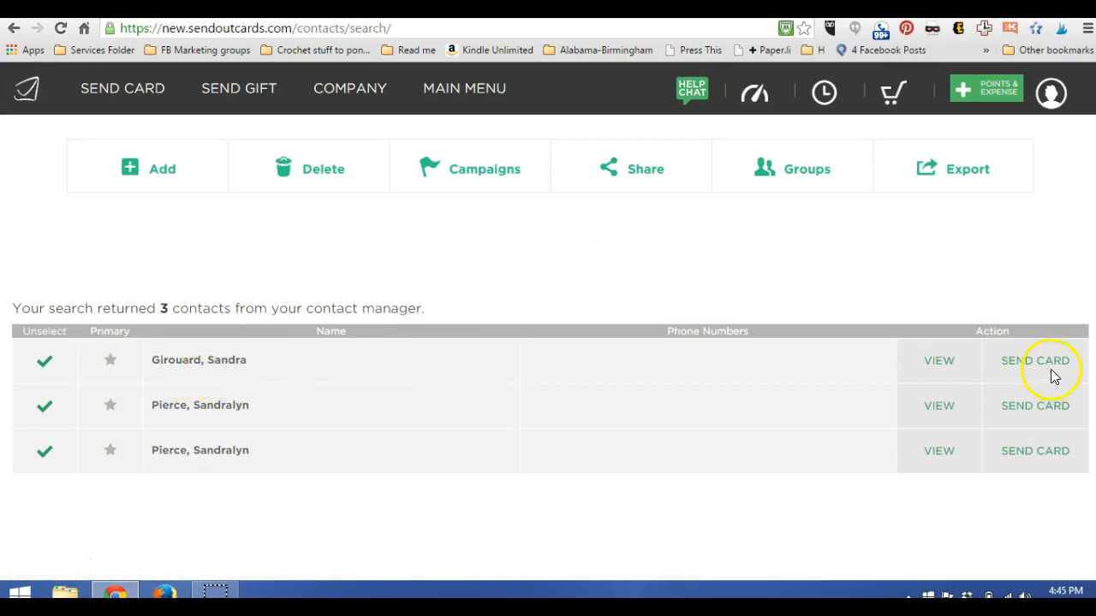
left_click(942, 368)
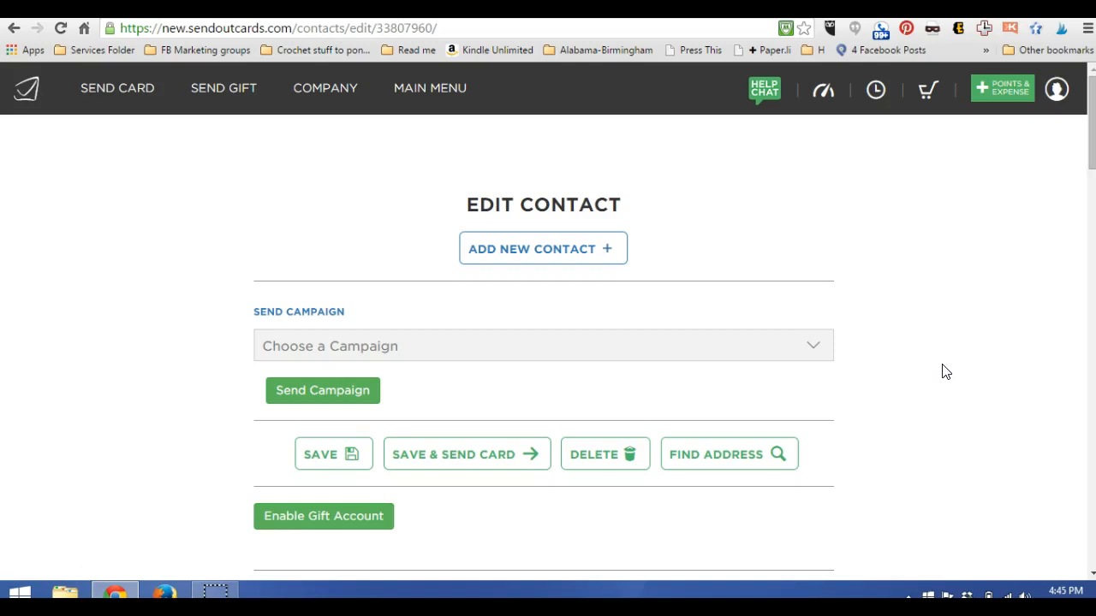
Choose the "Thank you for Purchase - August 15" campaign for this contact, try to send it, and close the send dialog
mouse_move(1091, 162)
left_mouse_down()
mouse_move(1088, 252)
mouse_move(1091, 146)
left_mouse_up()
left_click(821, 350)
left_click_drag(822, 385, 828, 463)
left_click(528, 455)
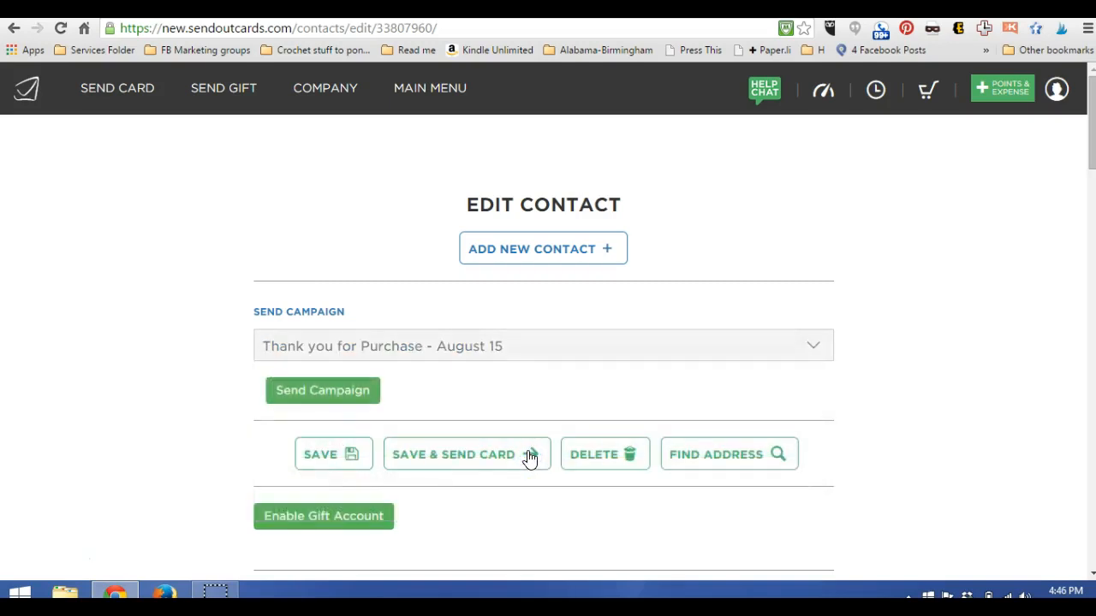
left_click(355, 402)
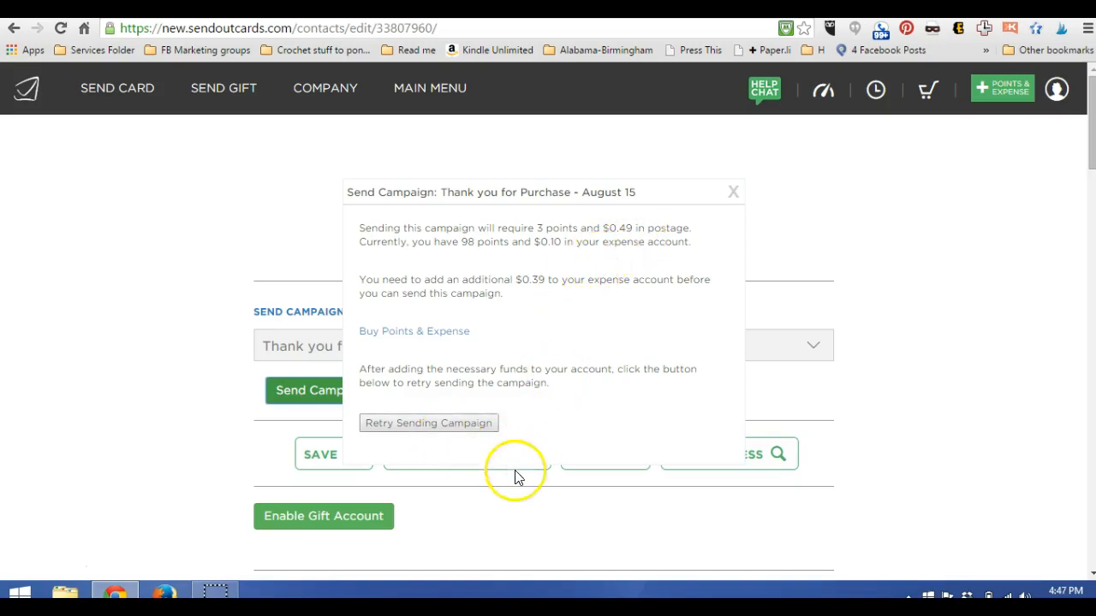
left_click(735, 194)
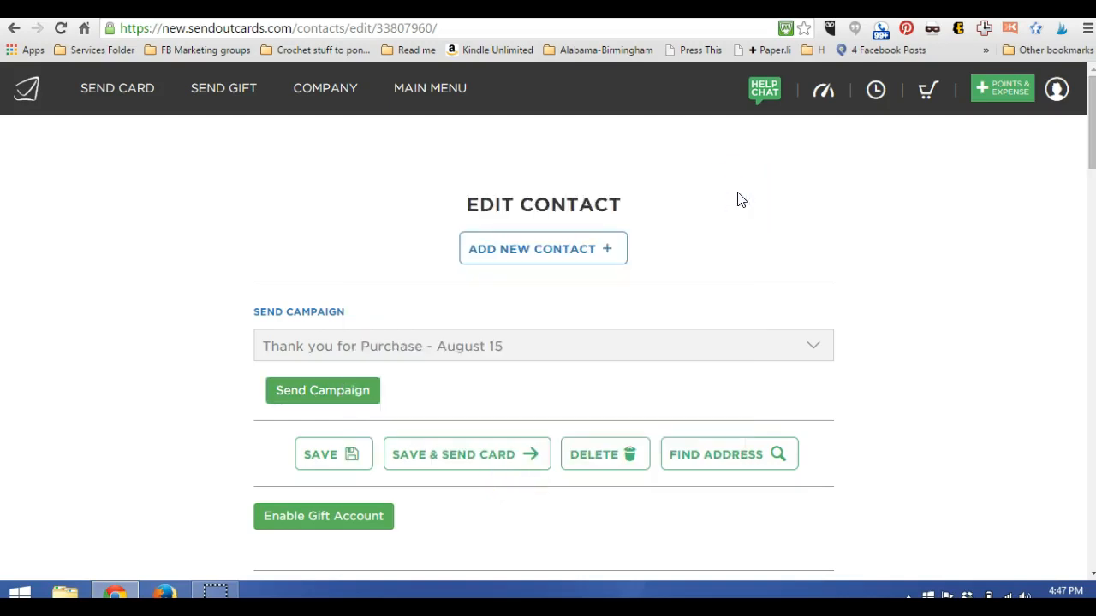